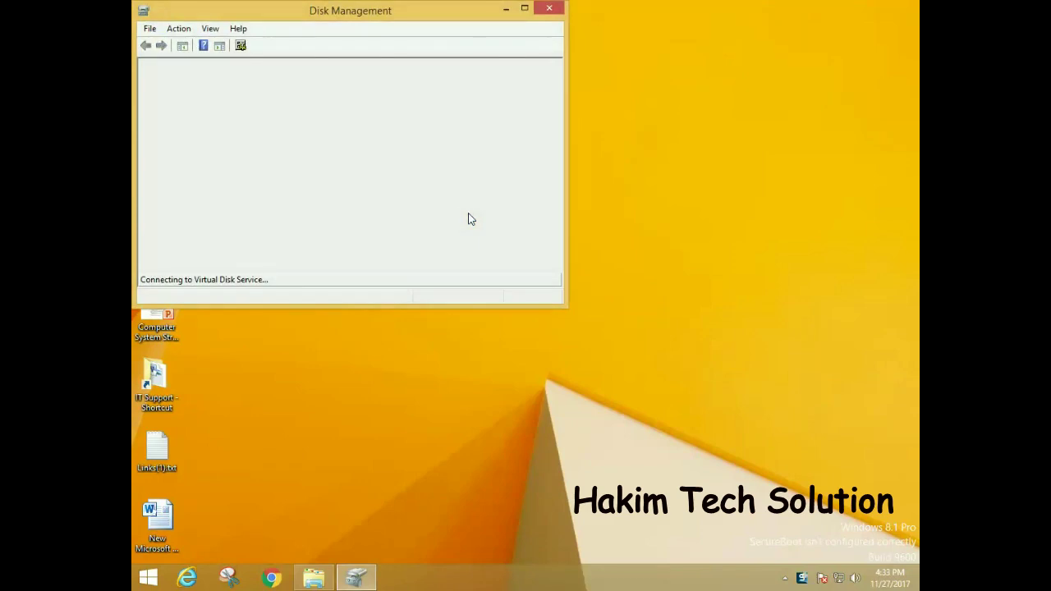
Step: Move the Disk Management window toward the middle of the desktop and close it
left_click_drag(346, 18, 516, 83)
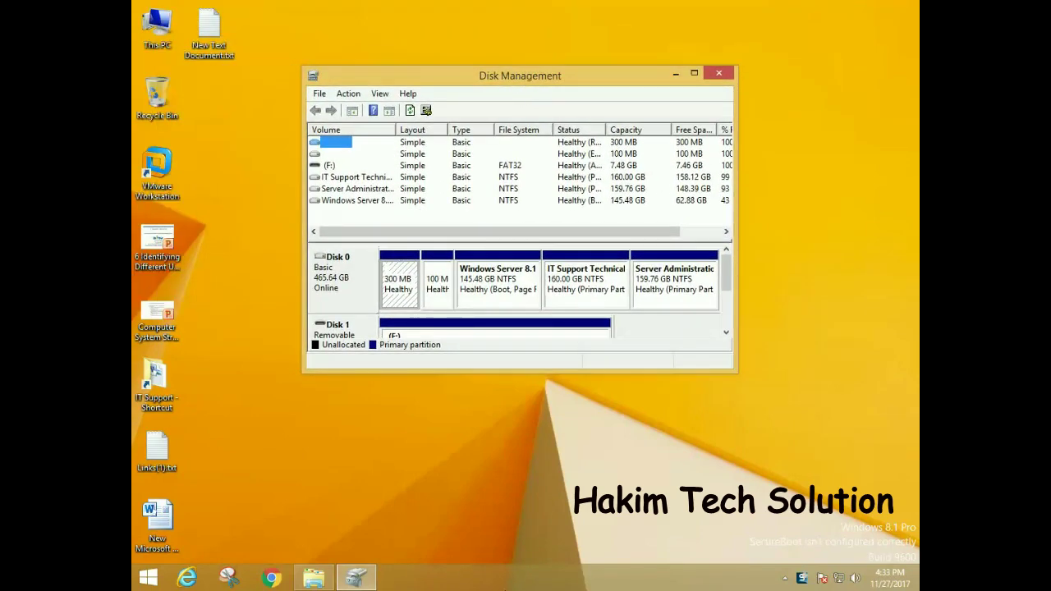
left_click(720, 74)
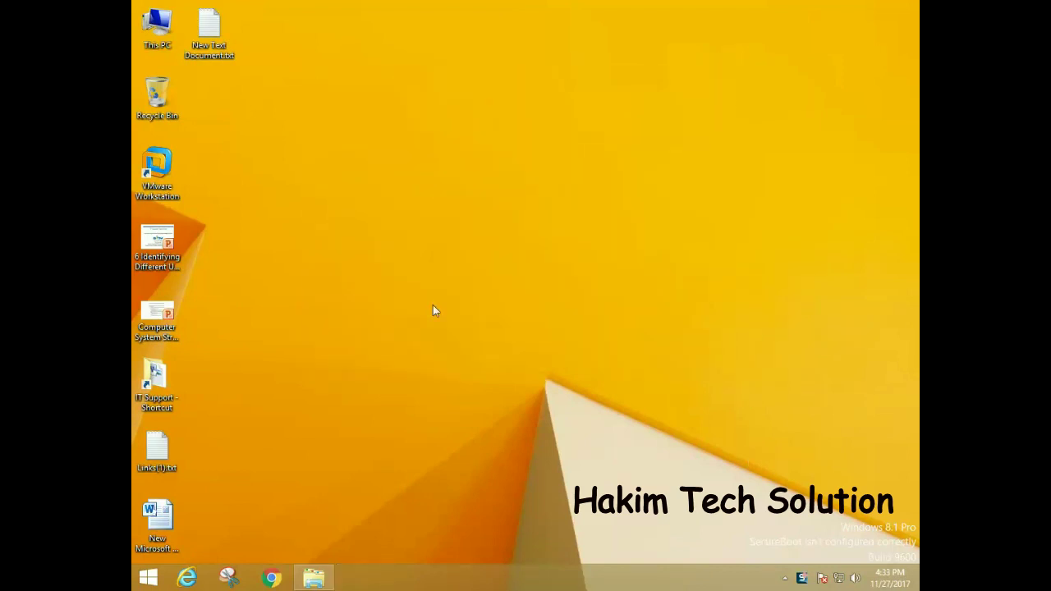
Step: Open Computer Management for This PC, view its Disk Management section, and close the console
right_click(154, 24)
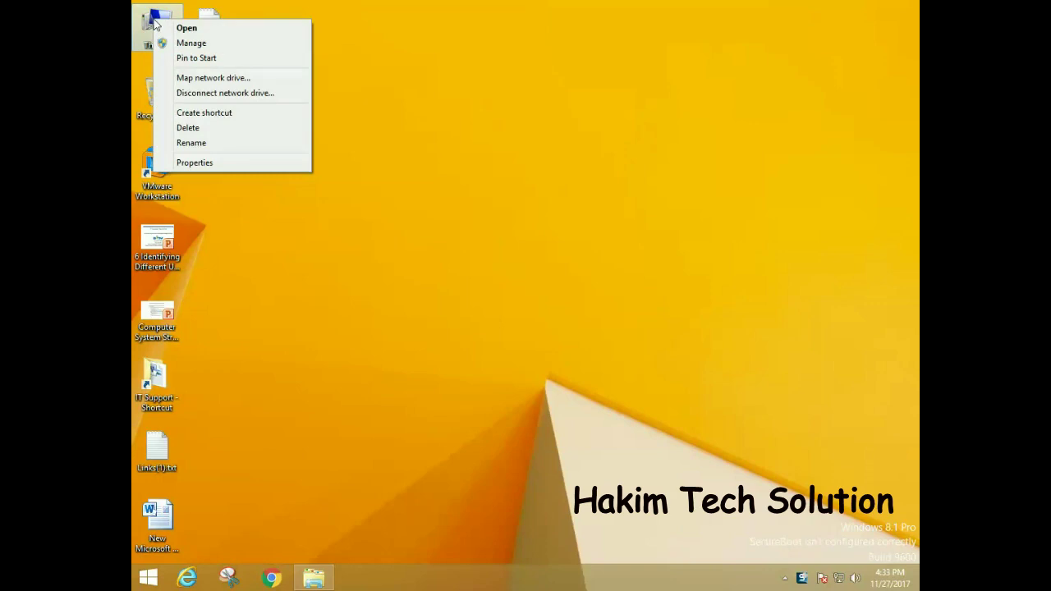
left_click(156, 27)
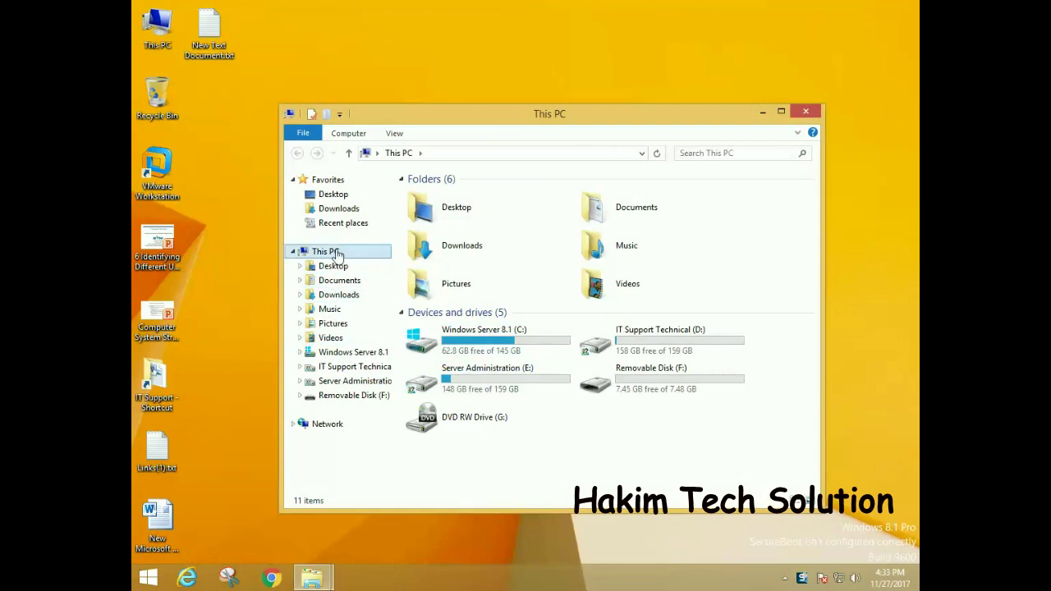
right_click(338, 253)
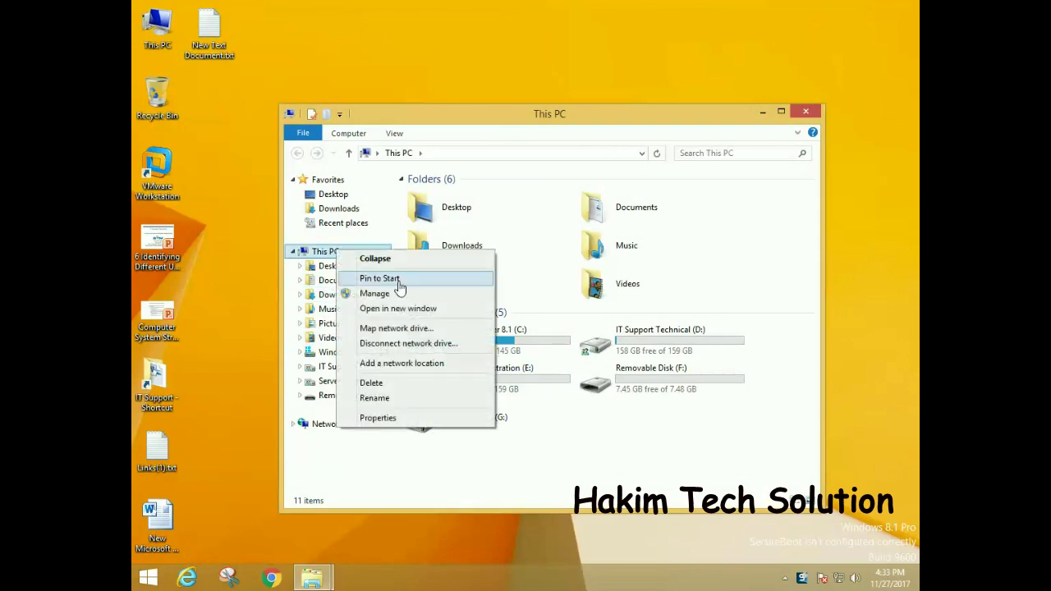
left_click(394, 291)
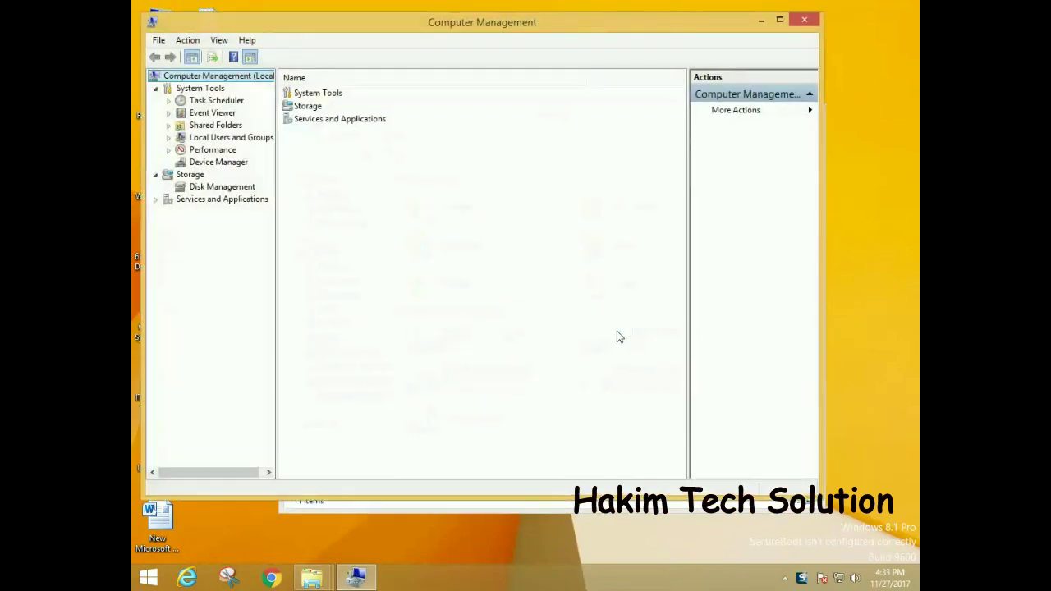
left_click(237, 187)
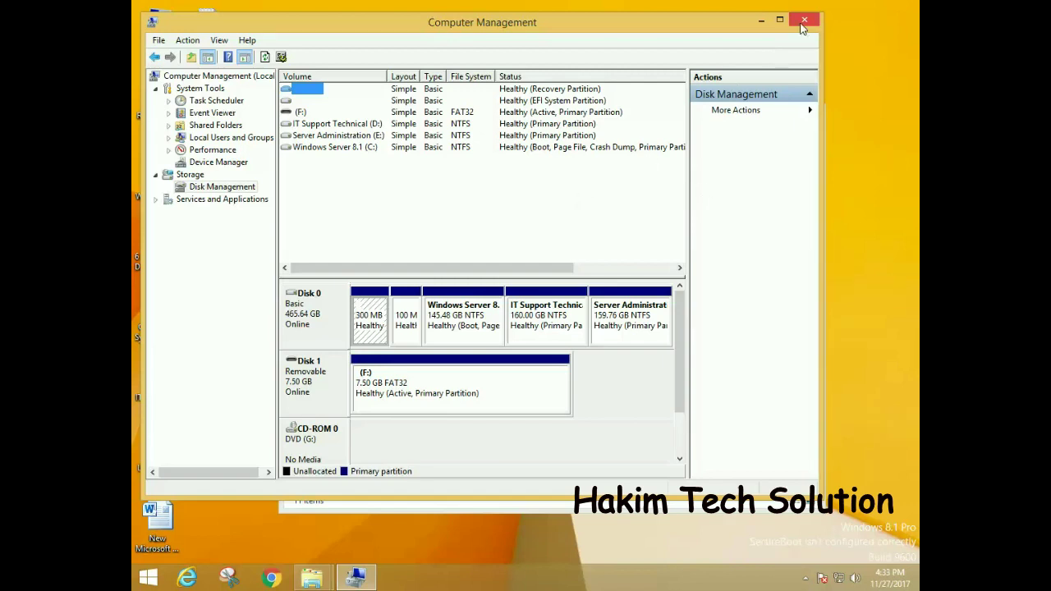
left_click(806, 579)
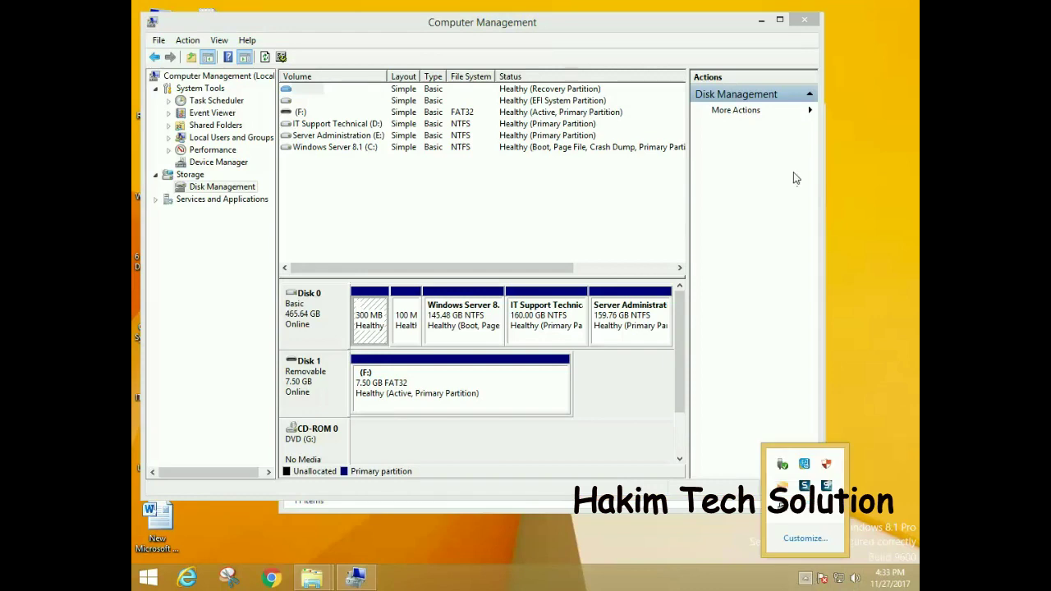
left_click(789, 96)
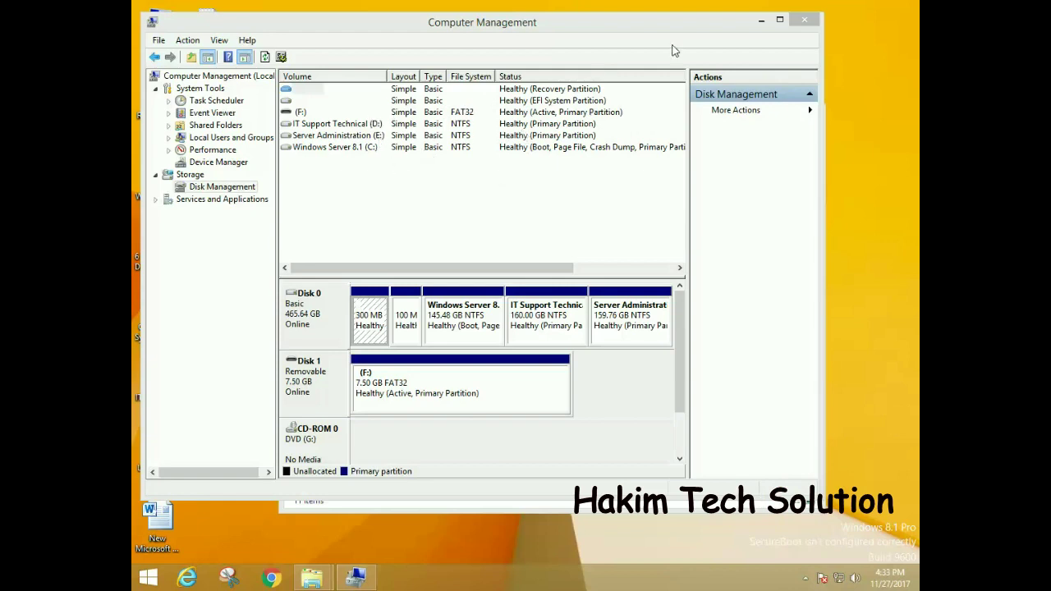
left_click(796, 23)
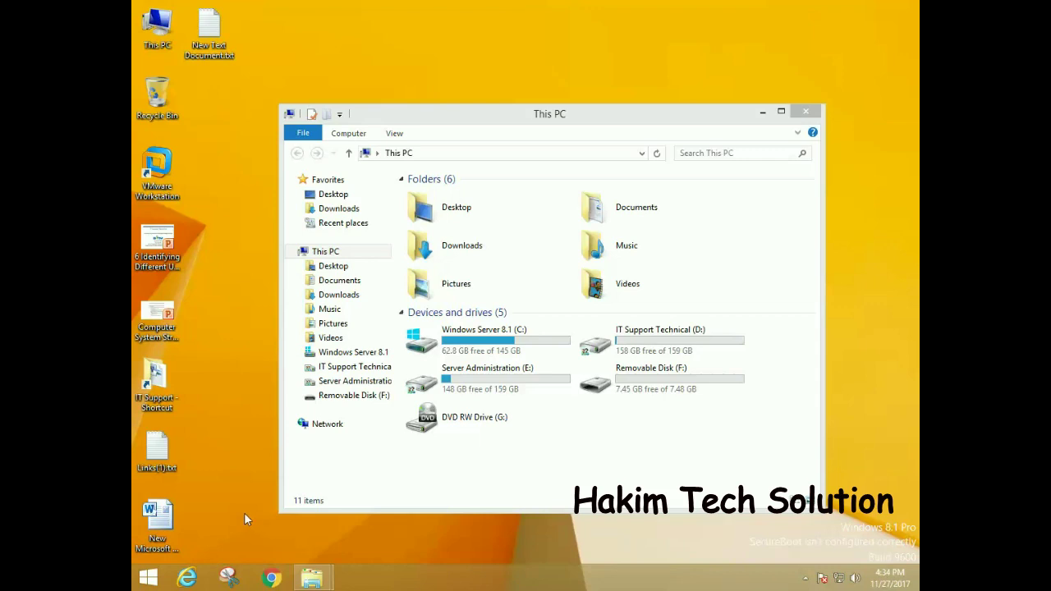
Step: Launch Disk Management by running diskmgmt.msc, and close its window
key("super+r")
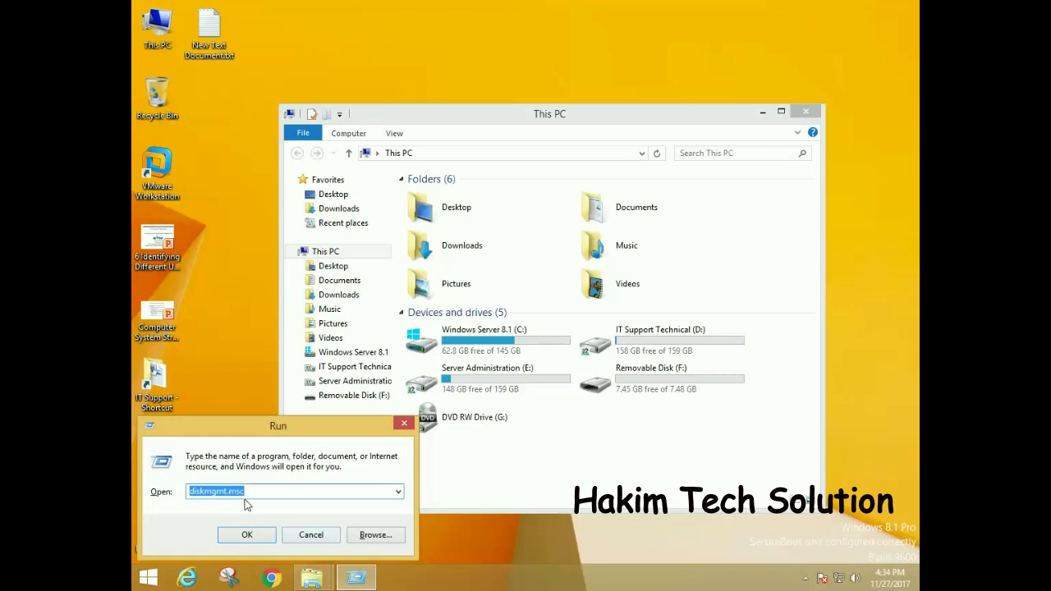
left_click_drag(255, 422, 502, 19)
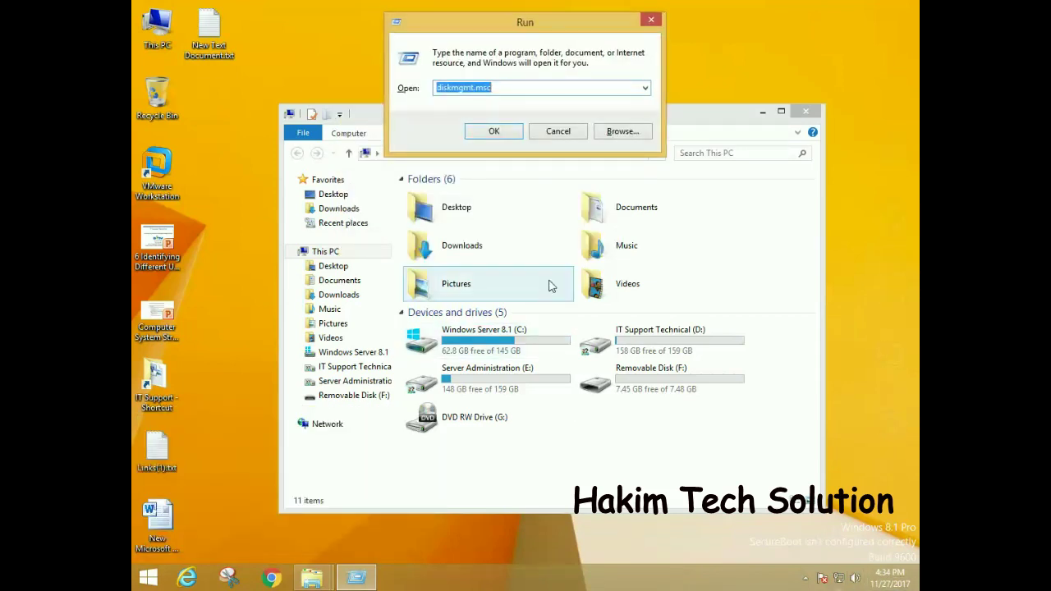
left_click(510, 88)
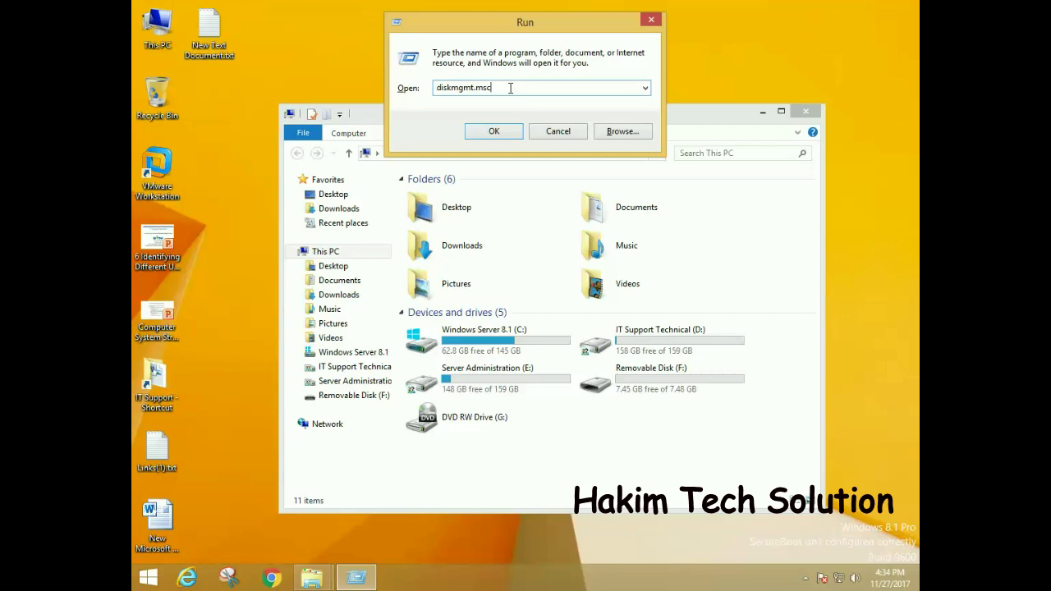
key("Return")
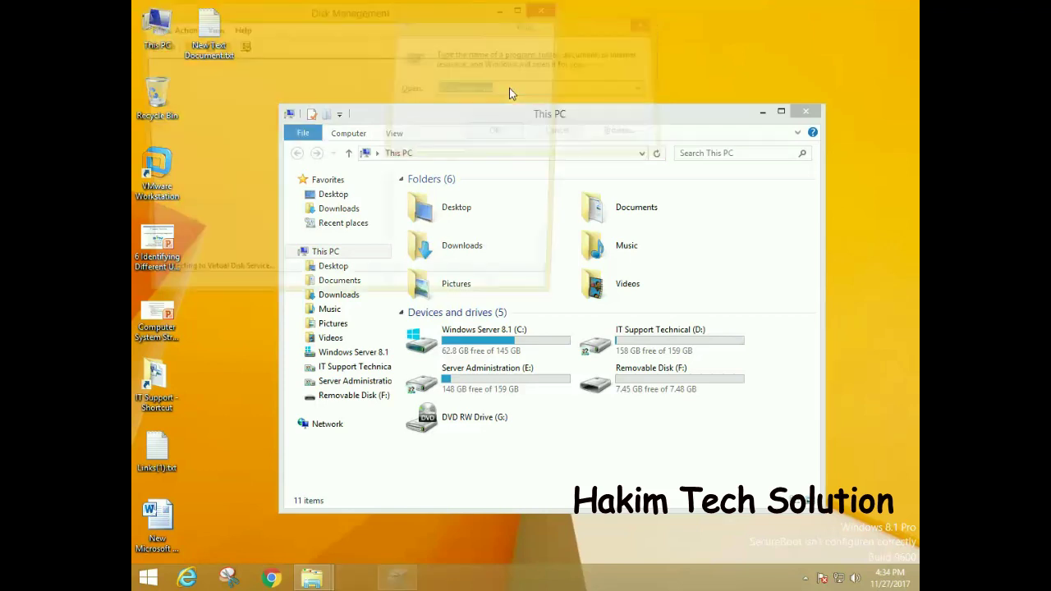
left_click(548, 11)
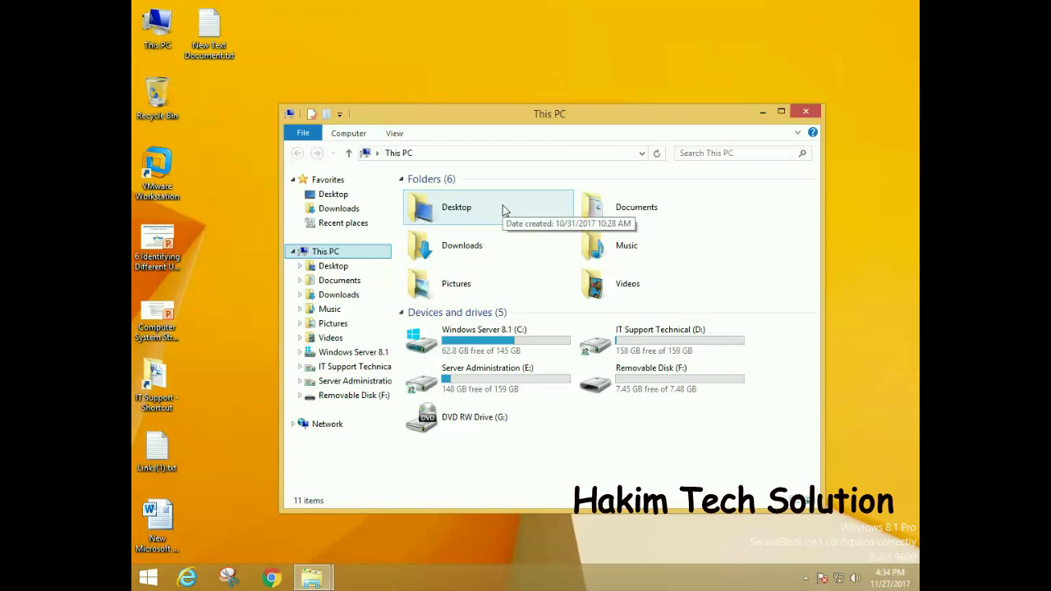
Step: Open Disk Management from the system's quick-access tools and maximize its window
key("super+x")
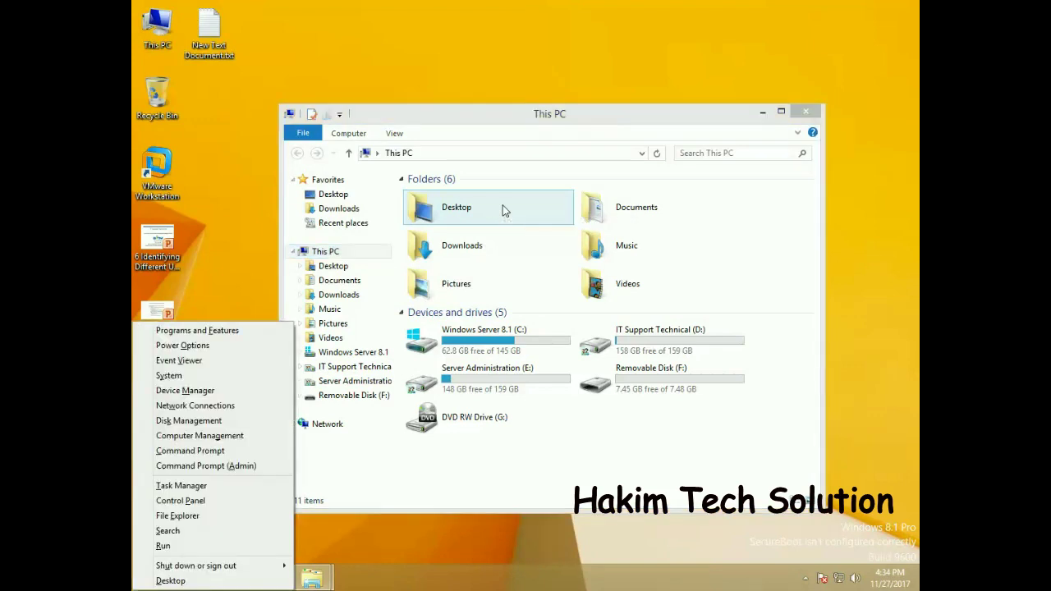
left_click(190, 421)
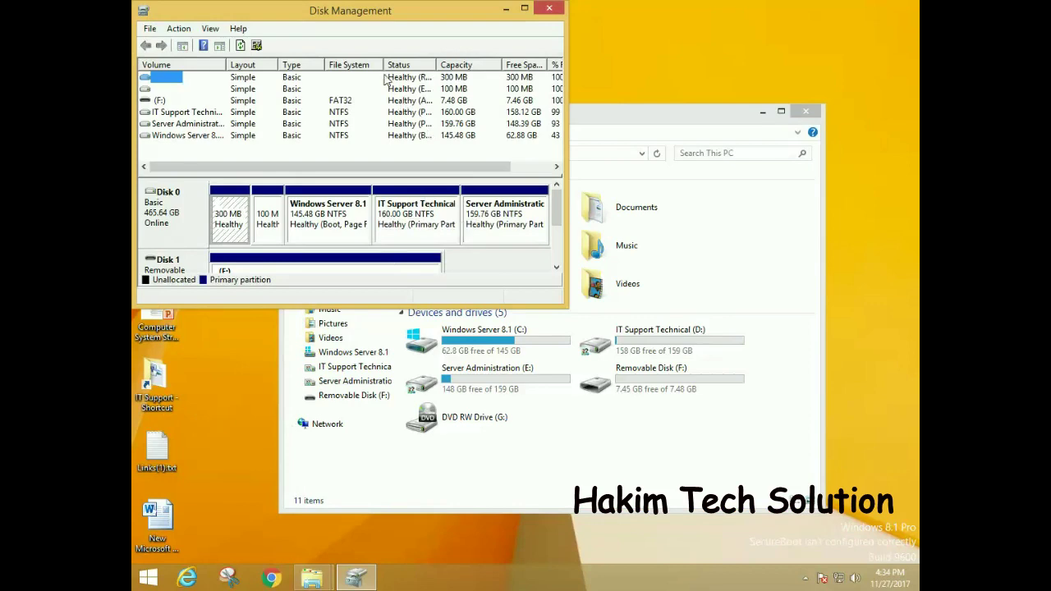
left_click_drag(387, 20, 533, 82)
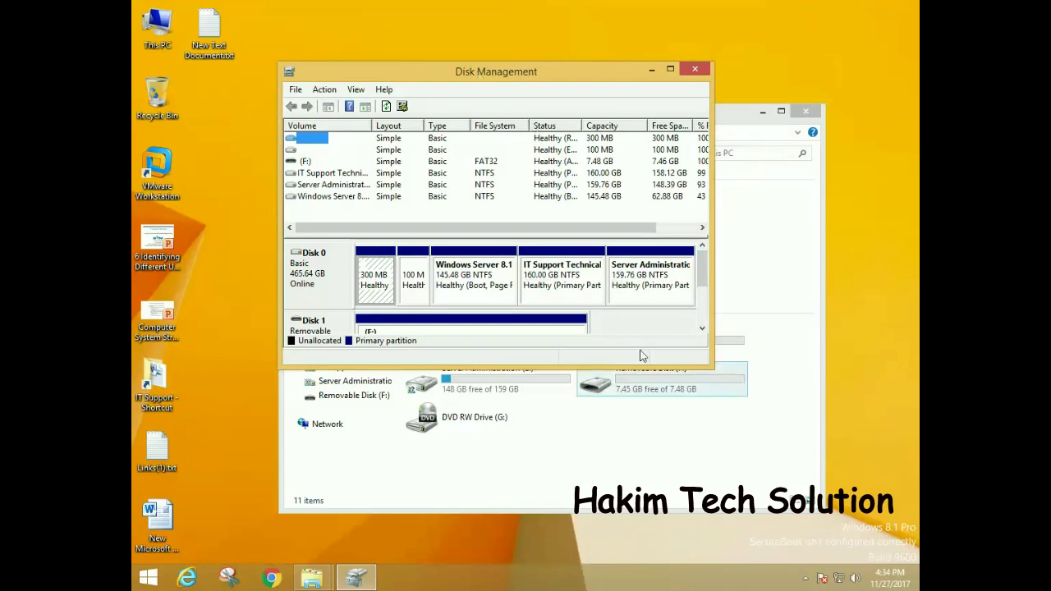
left_click_drag(493, 74, 551, 133)
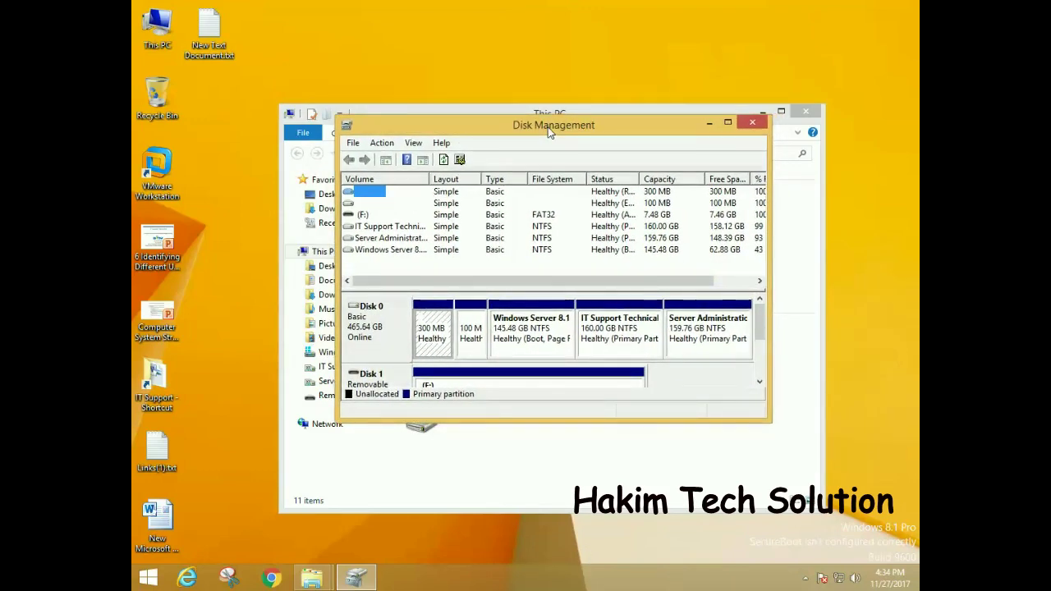
double_click(550, 129)
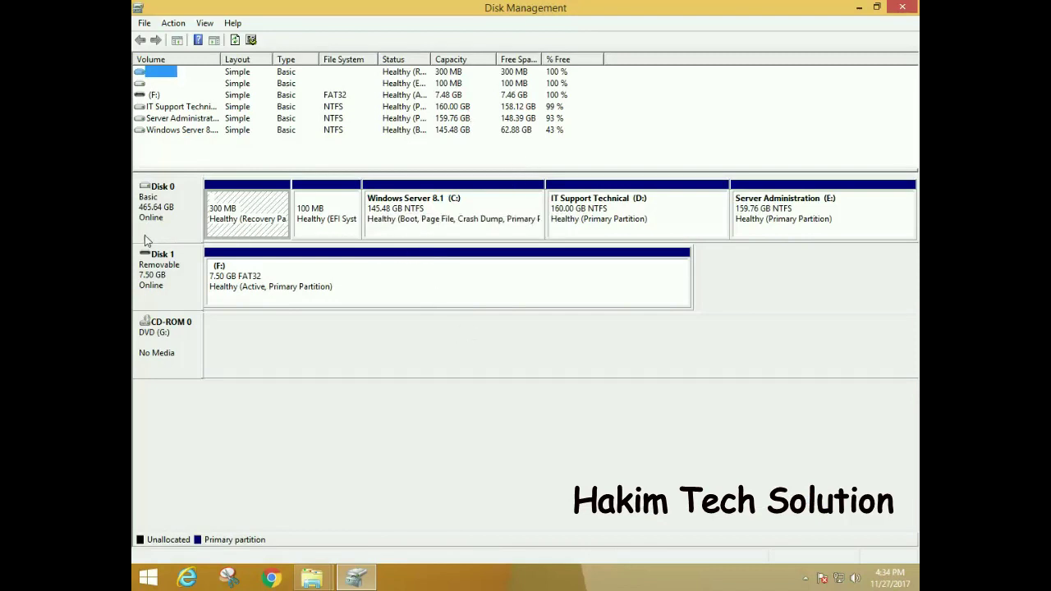
Step: Examine the general device properties of Disk 0 and close them
left_click(154, 202)
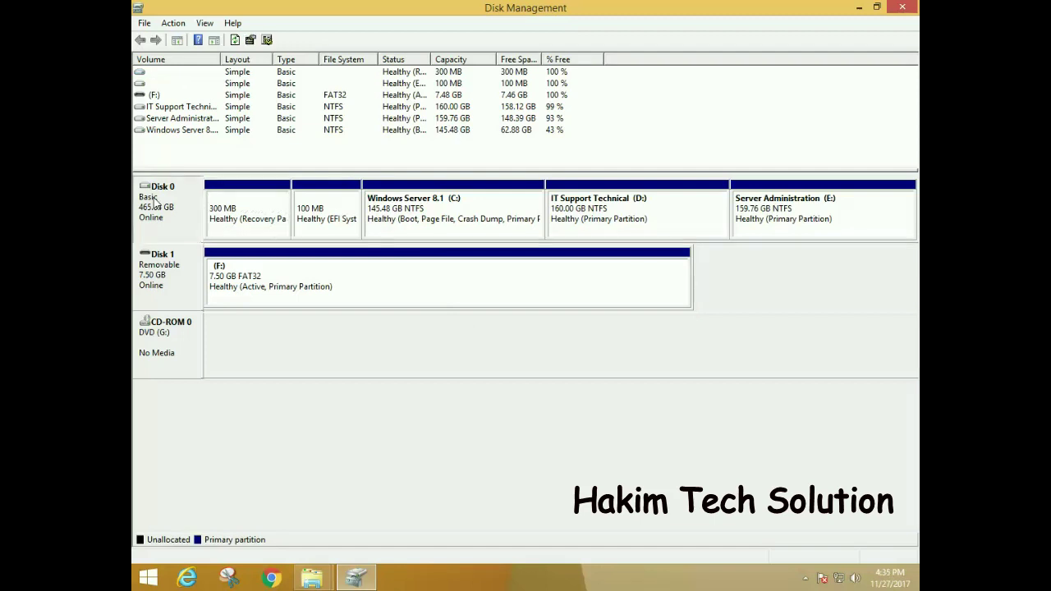
left_click(179, 274)
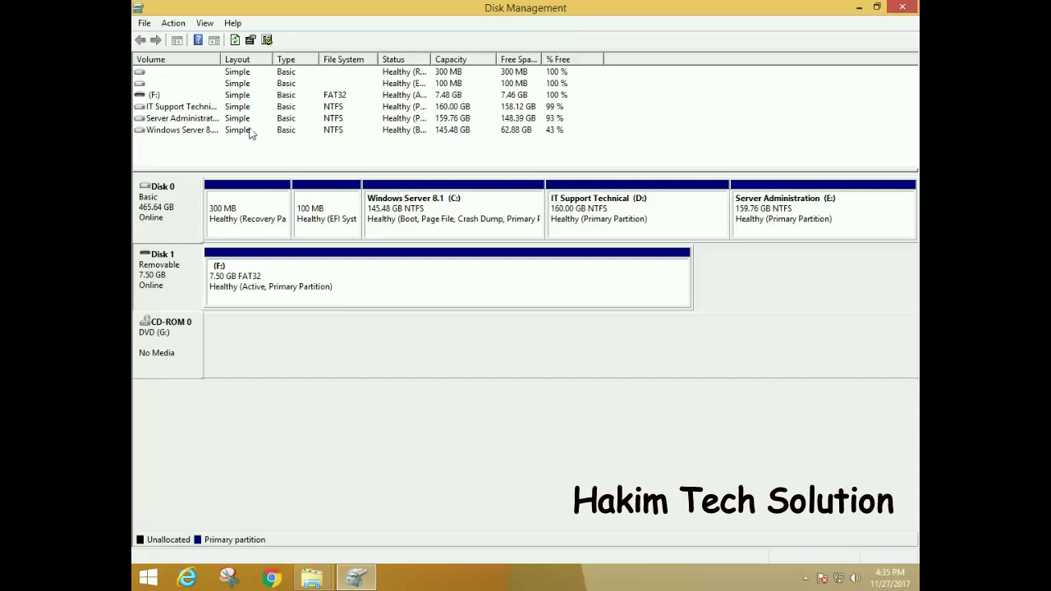
left_click(157, 203)
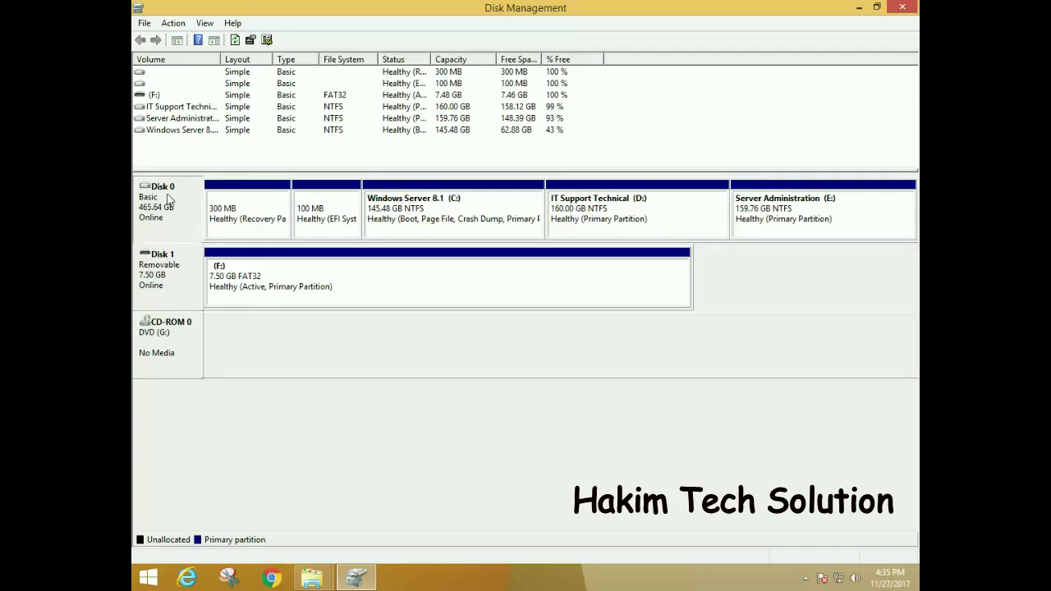
right_click(168, 198)
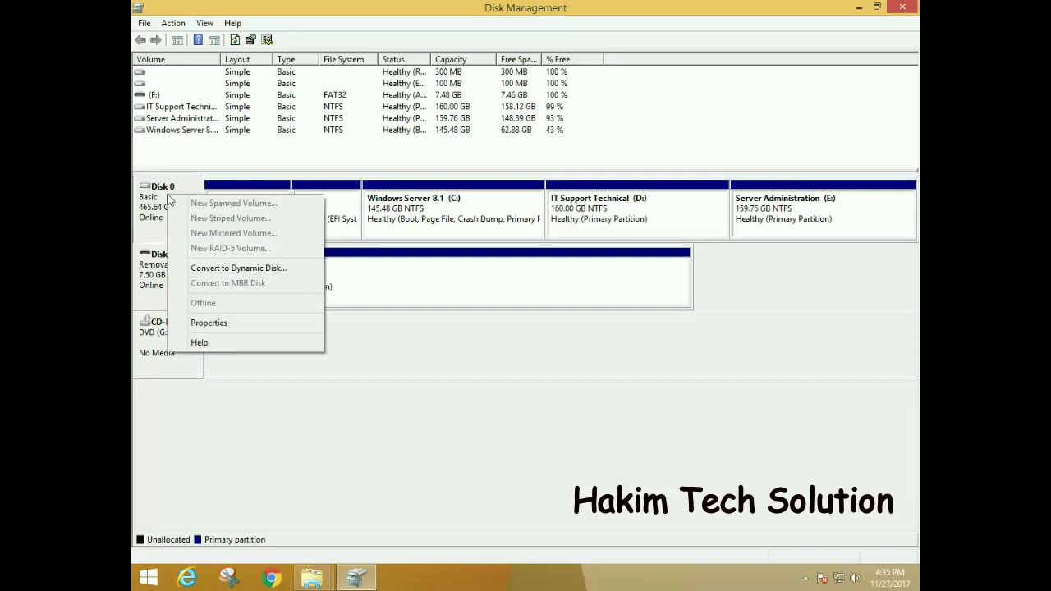
left_click(259, 326)
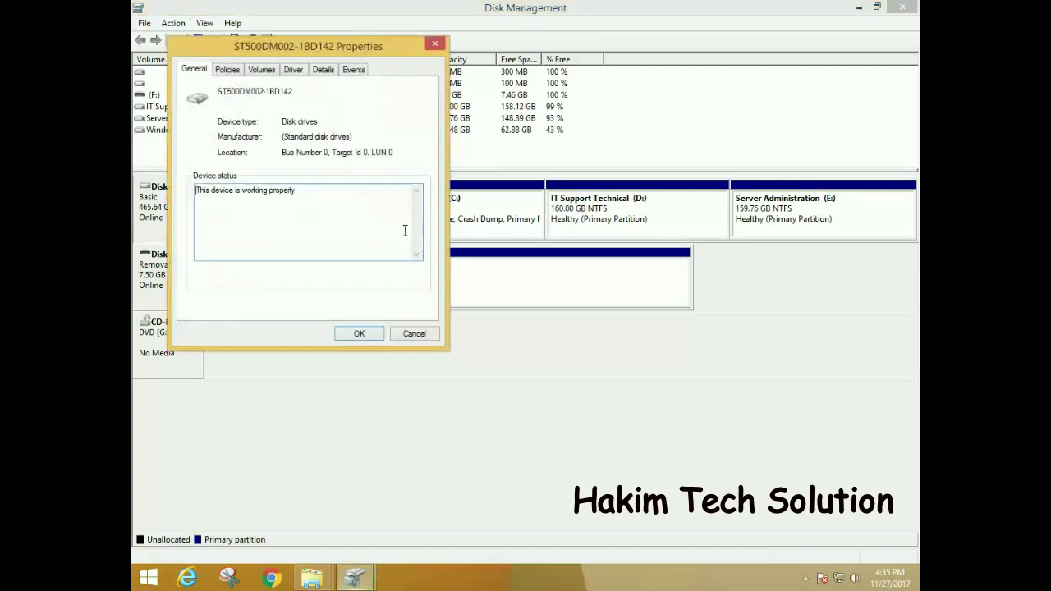
left_click_drag(336, 47, 565, 39)
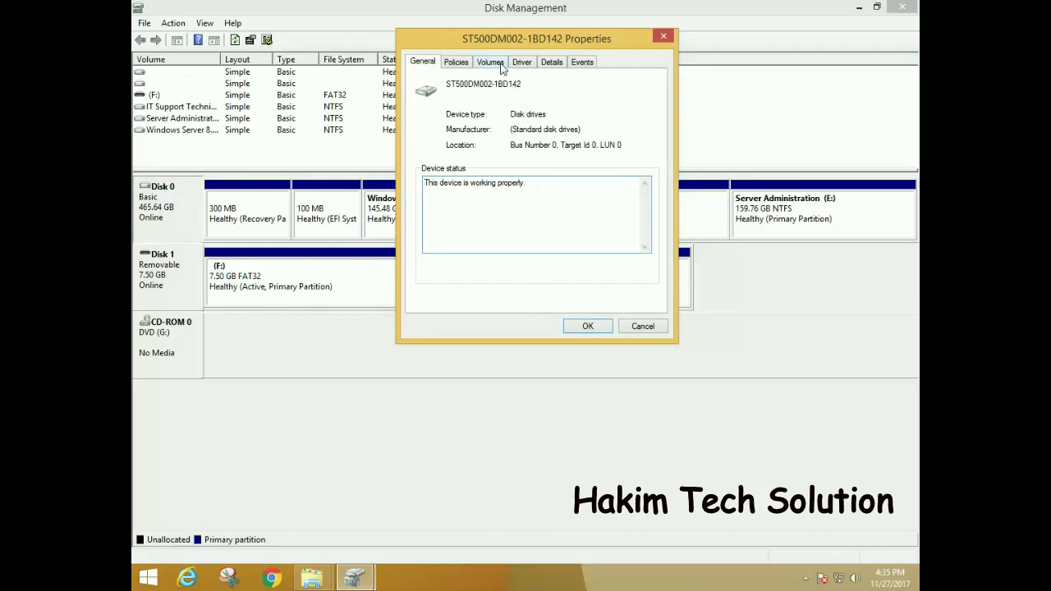
left_click(664, 37)
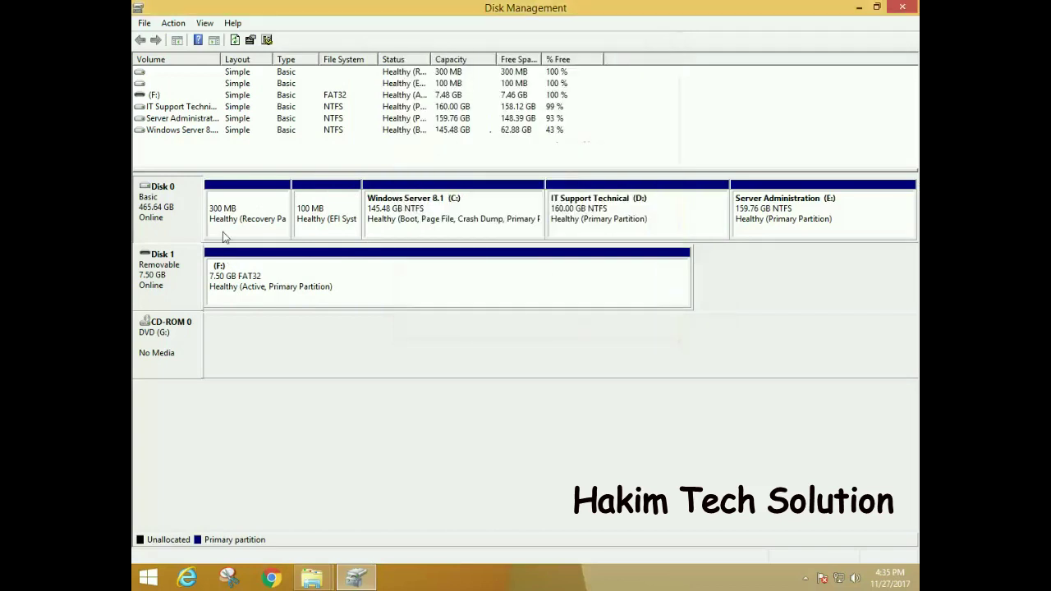
Step: Check the partition style of Disk 0 in its volume properties
left_click(137, 207)
right_click(155, 200)
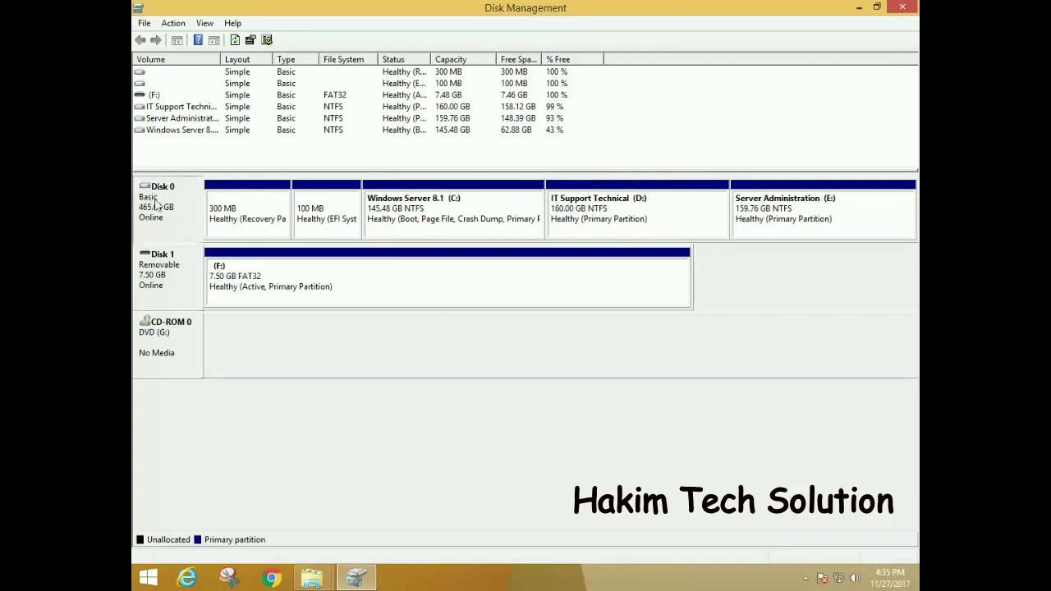
left_click(230, 325)
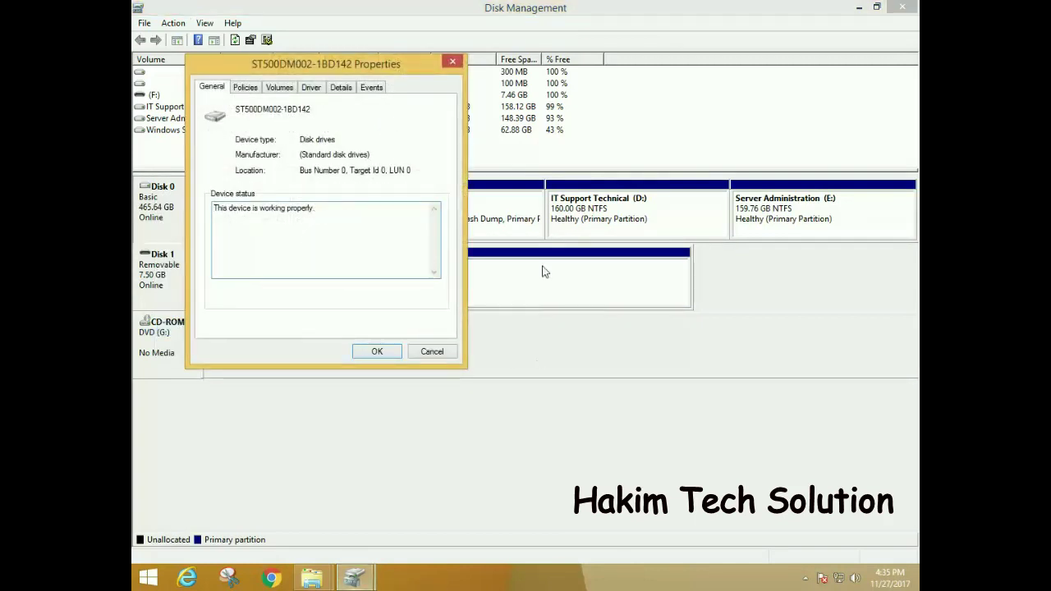
left_click(278, 88)
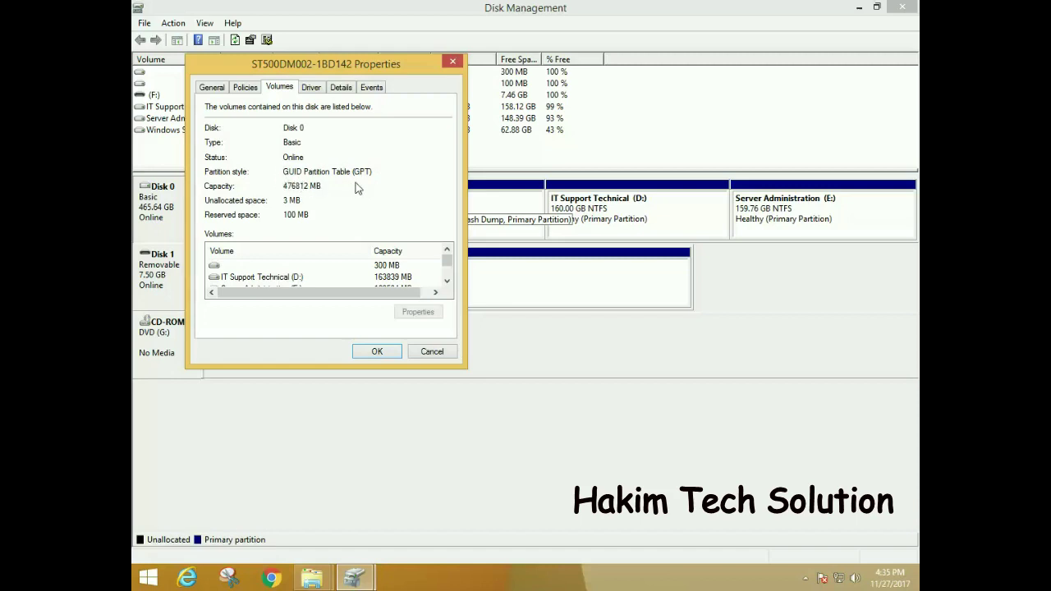
left_click(367, 354)
Step: Check the partition style of removable Disk 1 in its volume properties
right_click(164, 273)
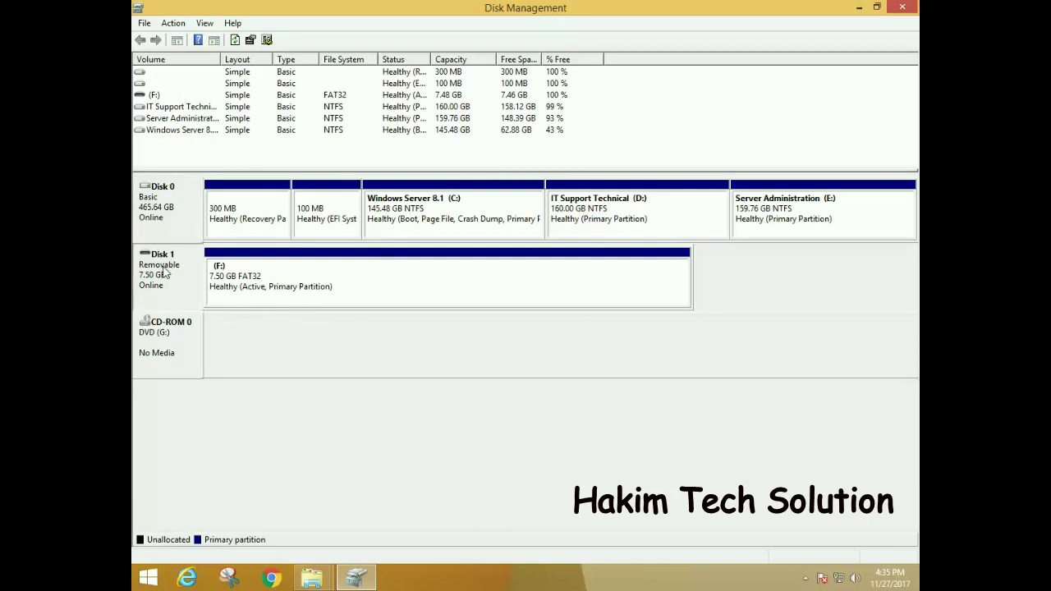
left_click(230, 317)
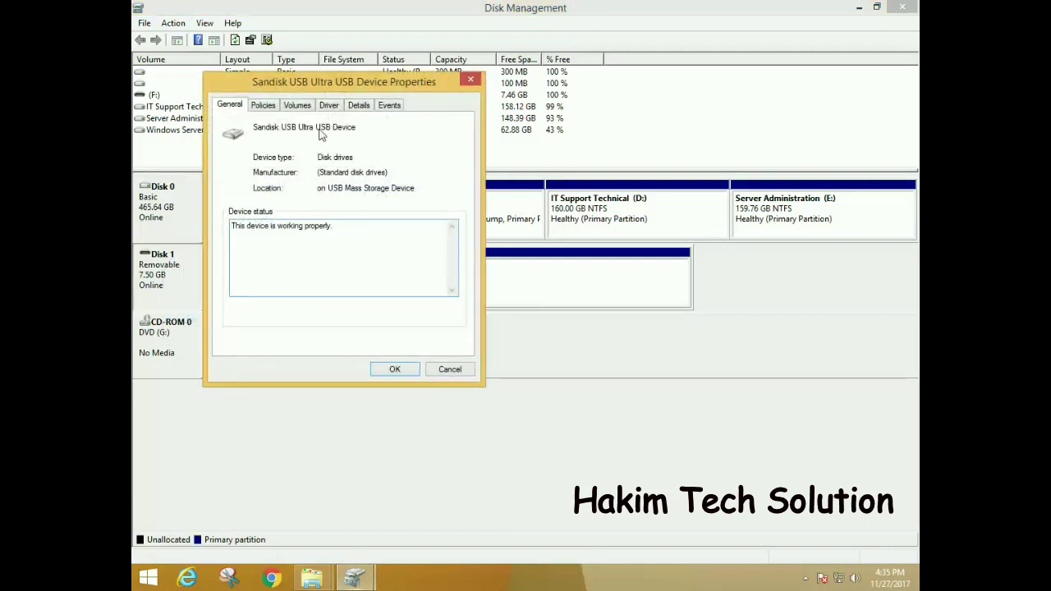
left_click(300, 105)
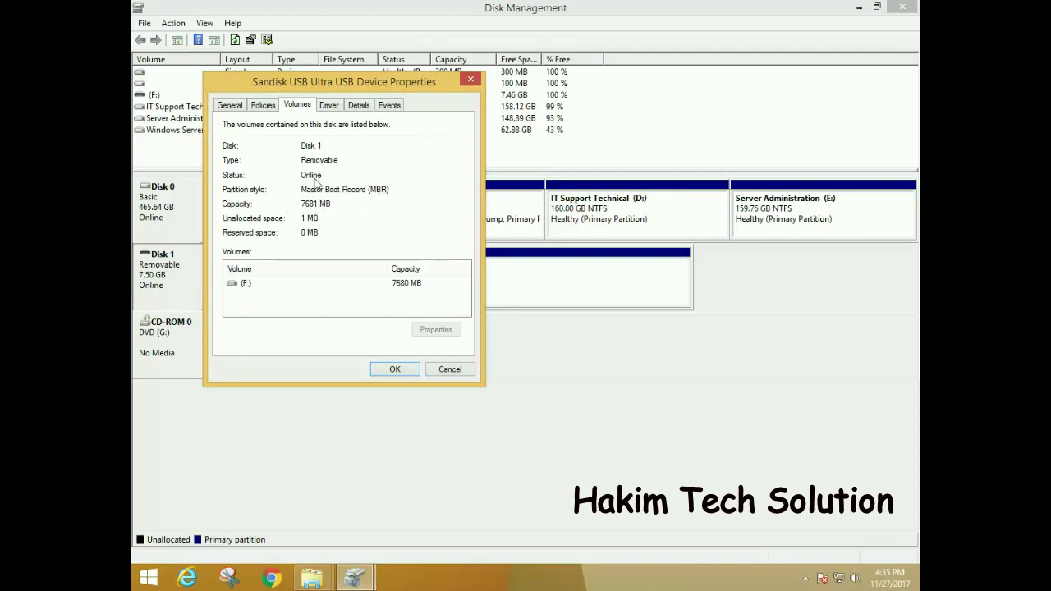
left_click(394, 369)
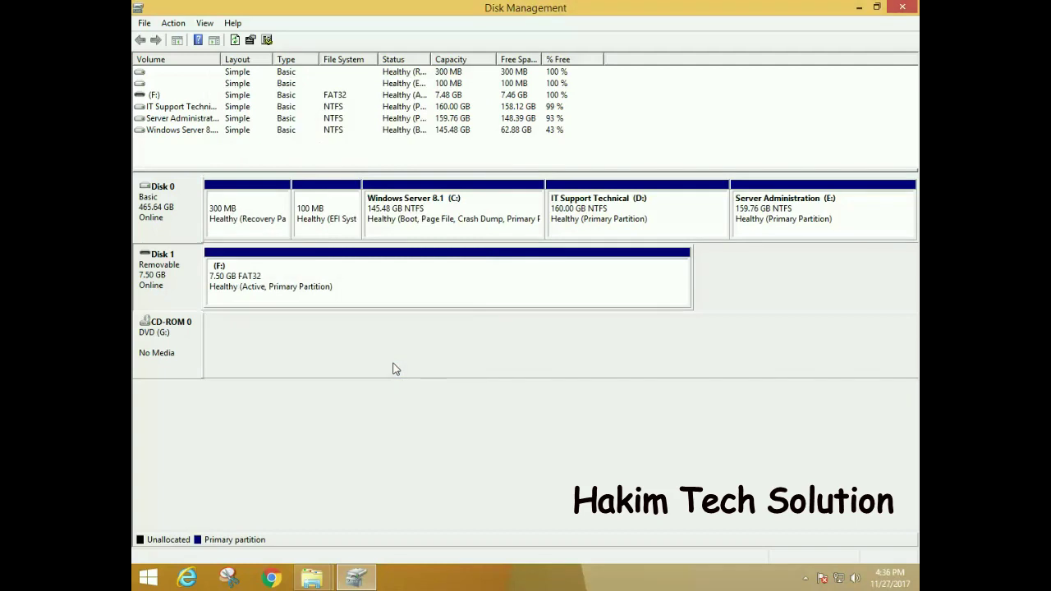
Step: Run the diskpart command and allow DiskPart to make changes to the computer
key("super+r")
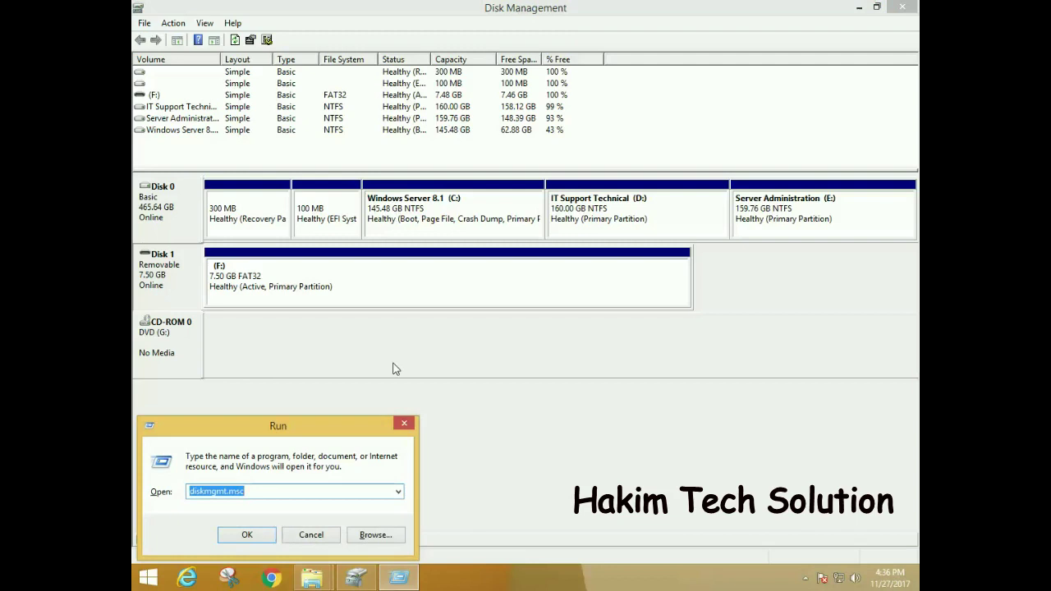
left_click_drag(308, 427, 569, 16)
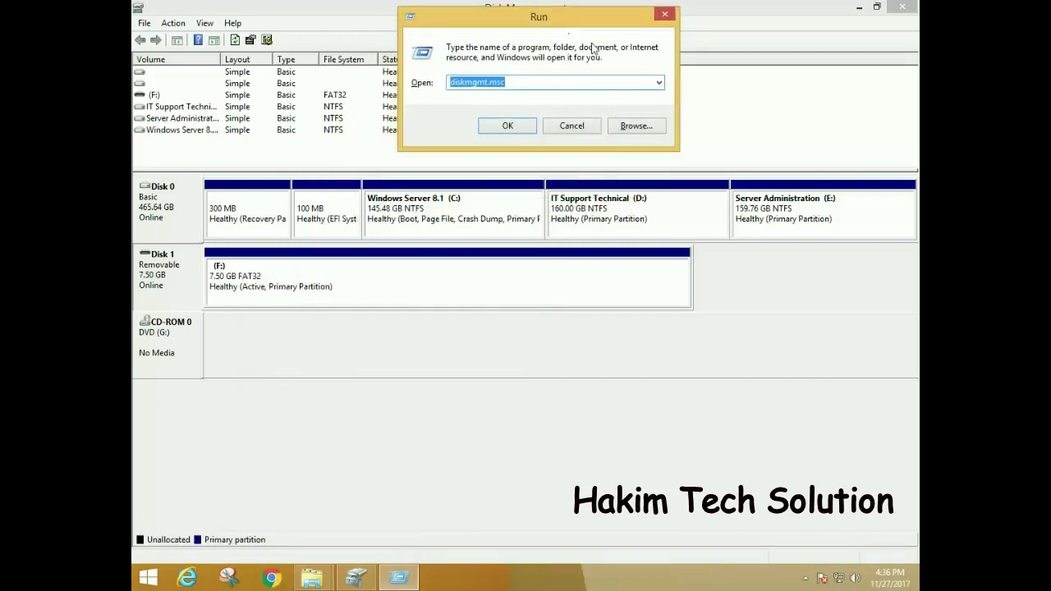
type("diskpart")
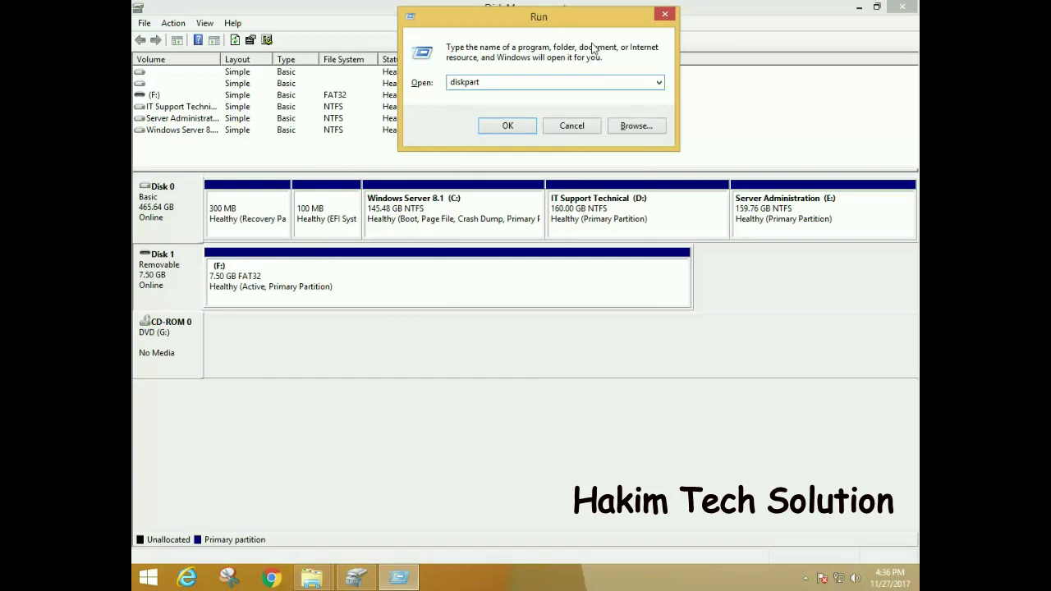
key("Return")
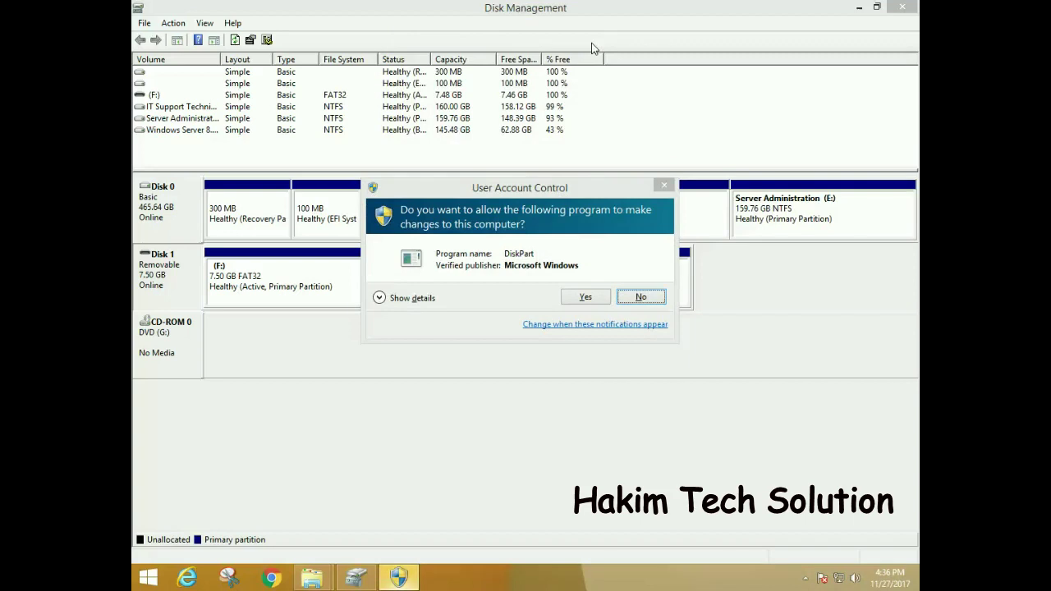
left_click(605, 299)
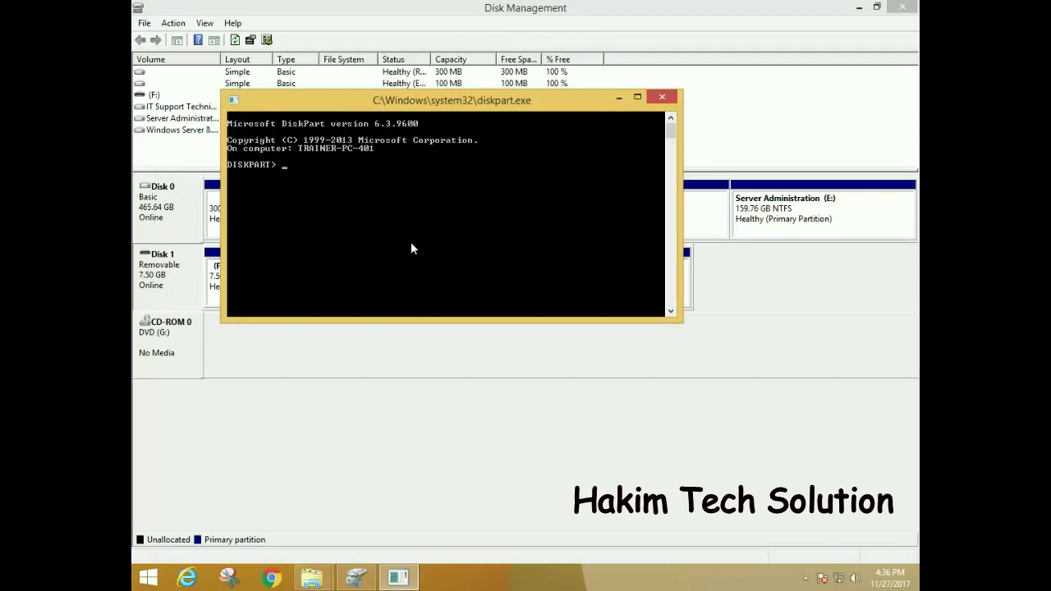
Step: List all disks with "list disk" to check which ones use GPT, and exit DiskPart
type("list disk")
key("Return")
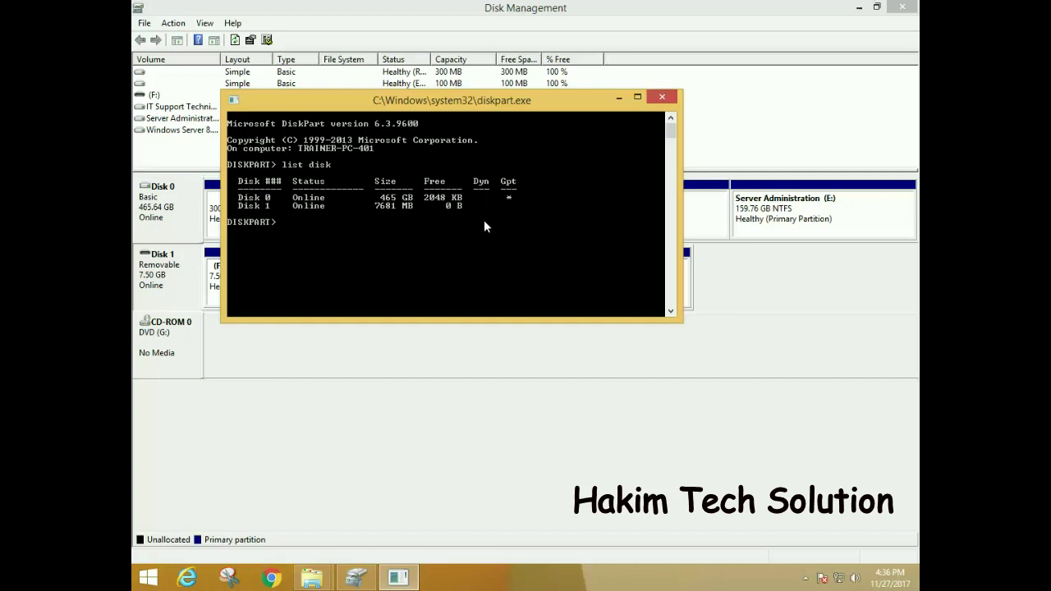
type("exi")
type("t")
key("Return")
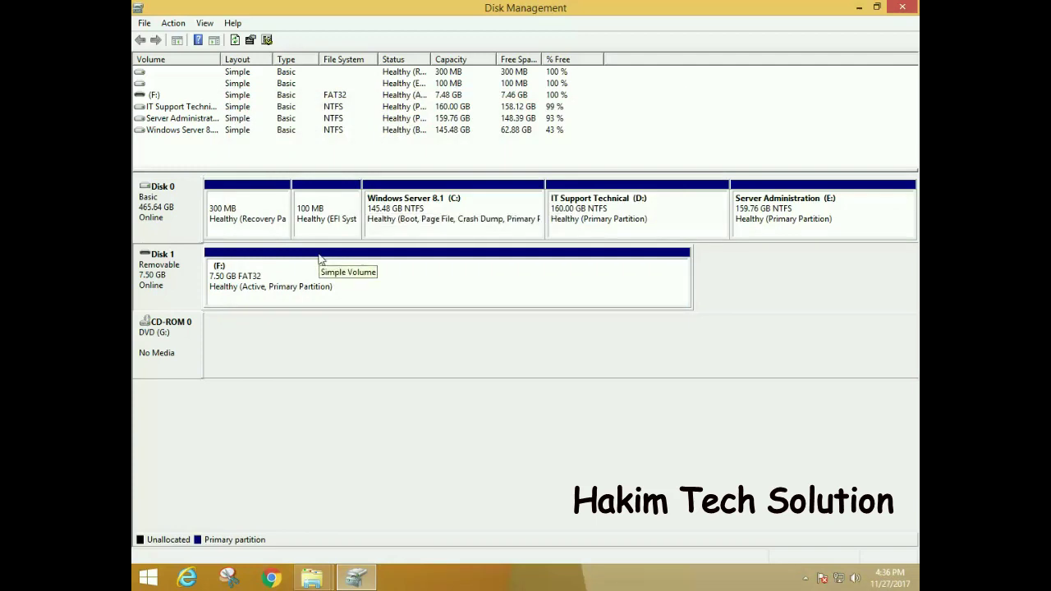
Step: Examine the available actions for Disk 1 and Disk 0, including the option to convert Disk 0 to MBR
right_click(161, 286)
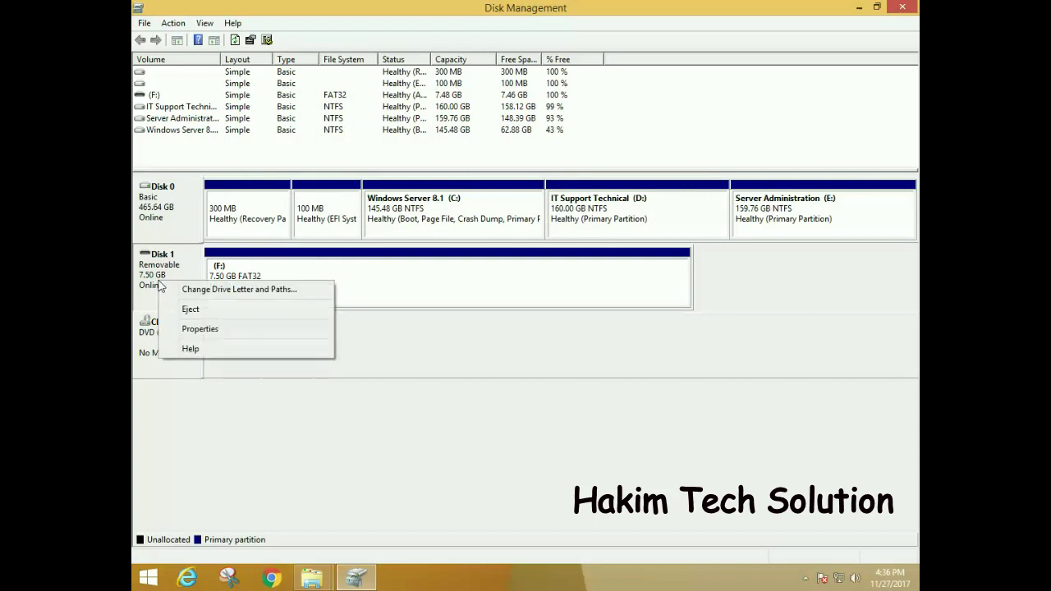
right_click(148, 215)
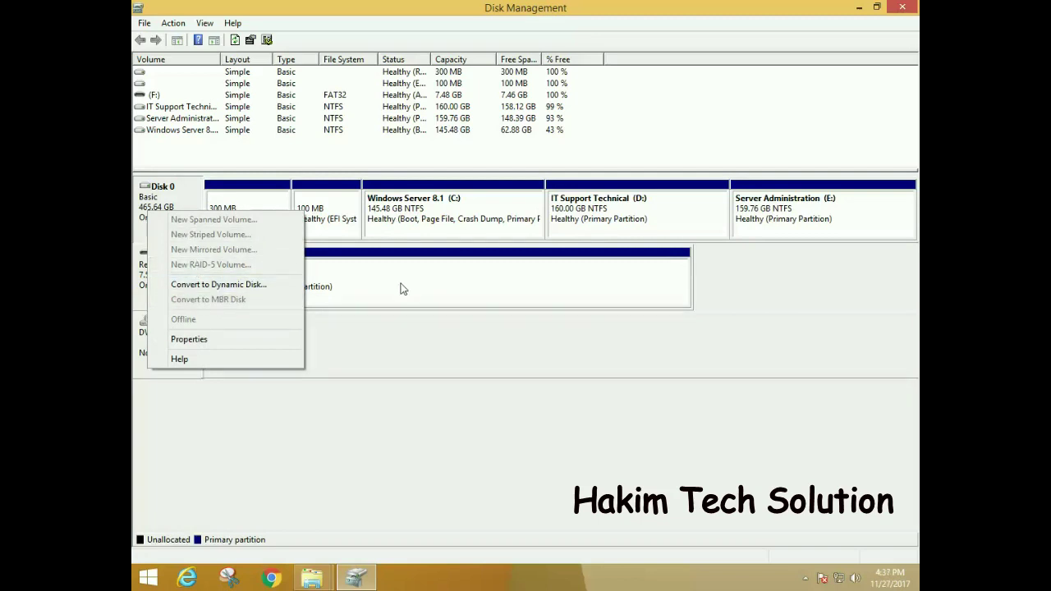
left_click(175, 195)
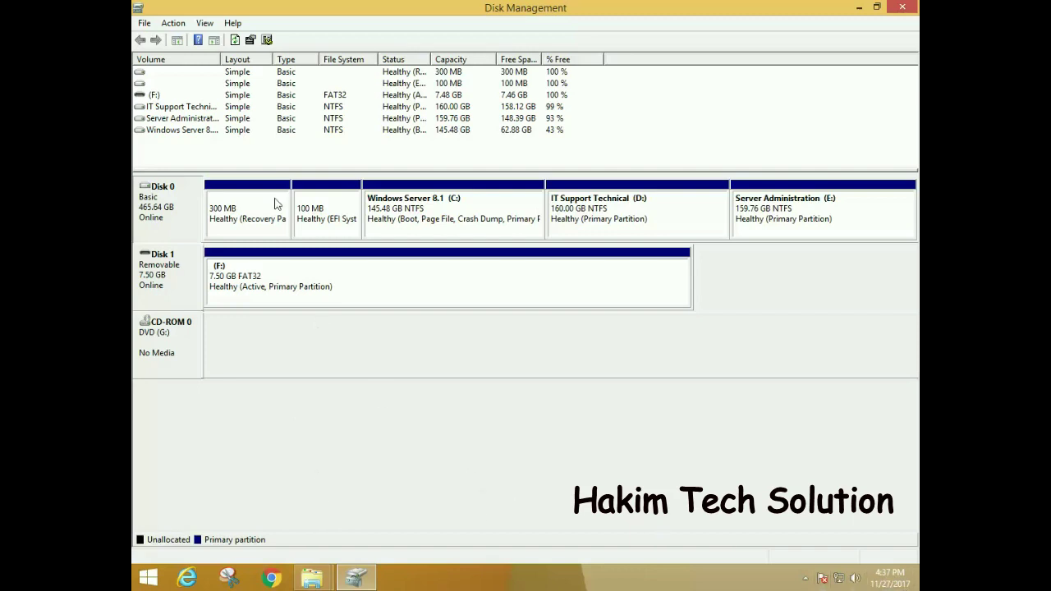
right_click(167, 204)
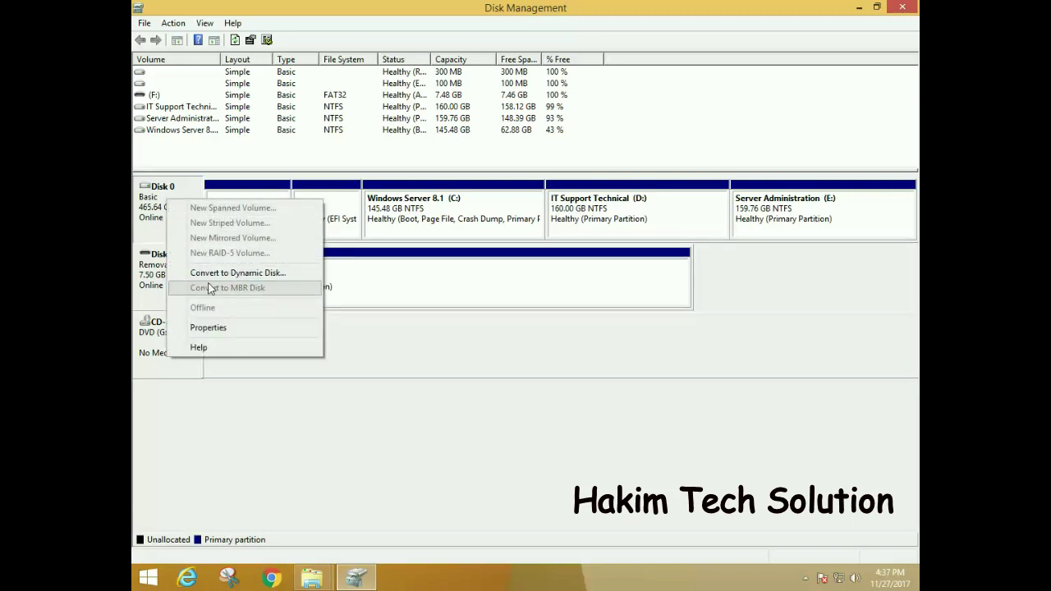
left_click(172, 184)
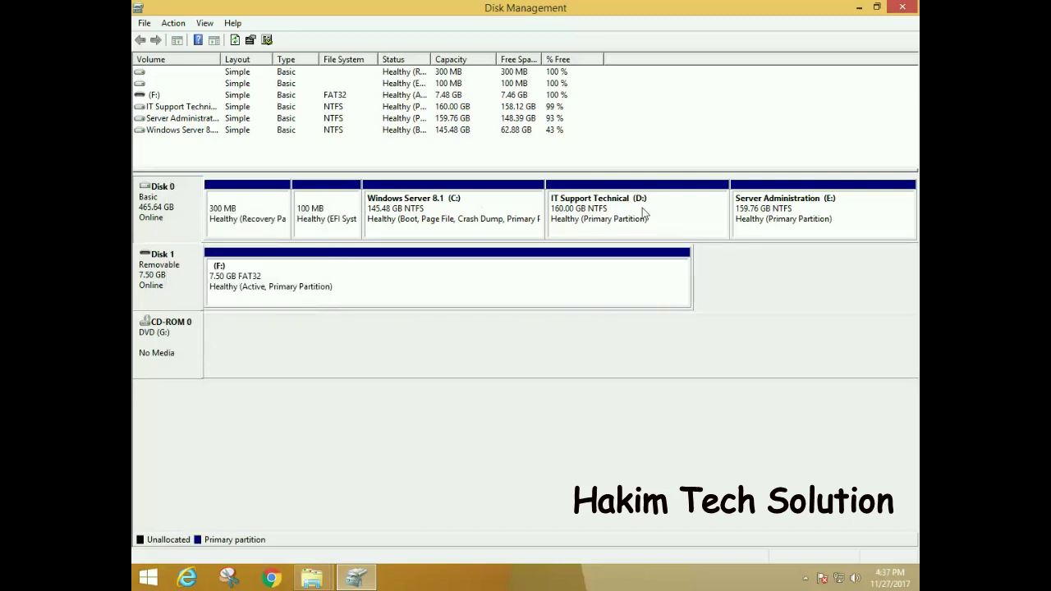
right_click(187, 208)
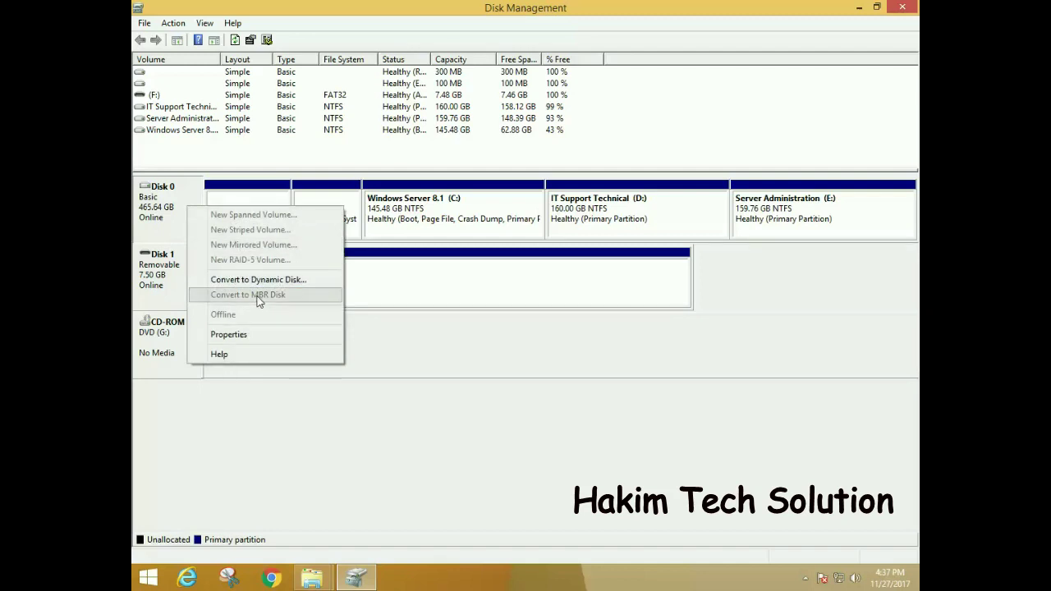
left_click(156, 218)
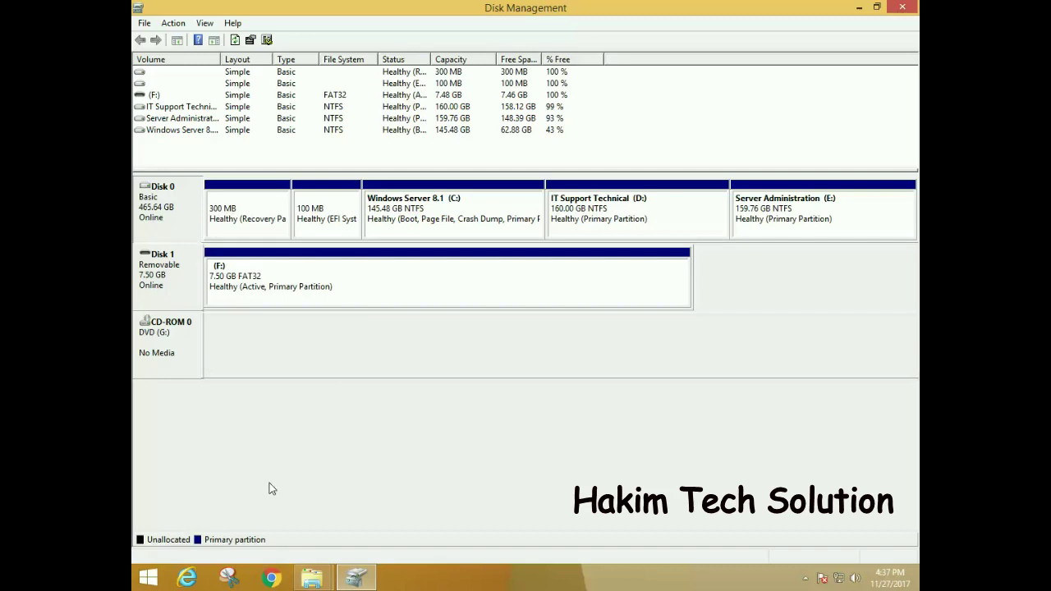
Step: Launch DiskPart again with elevated rights and review its complete help list of commands in a maximized window
key("super+r")
key("Return")
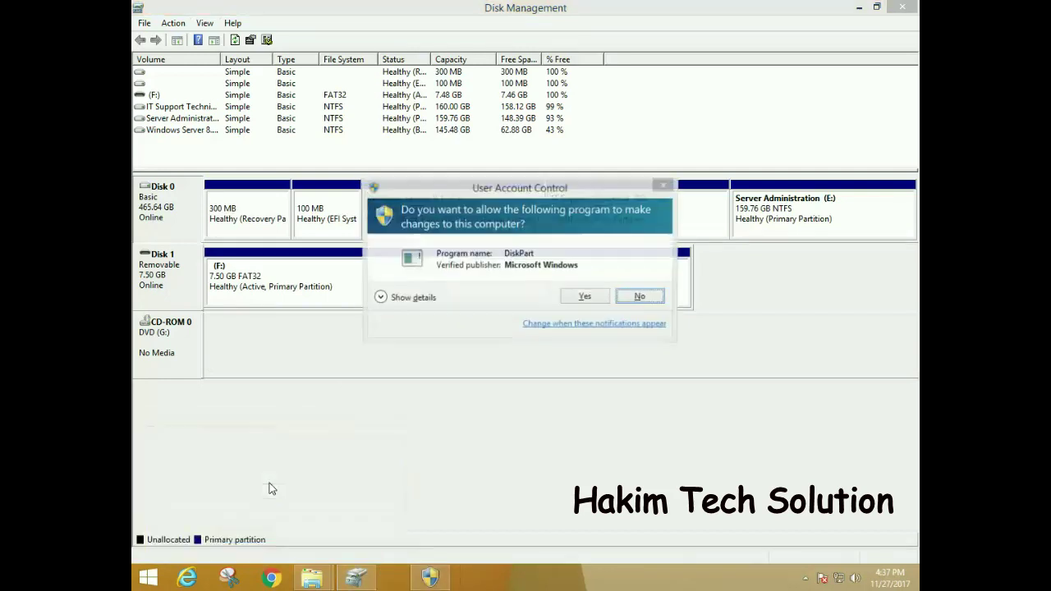
left_click(596, 295)
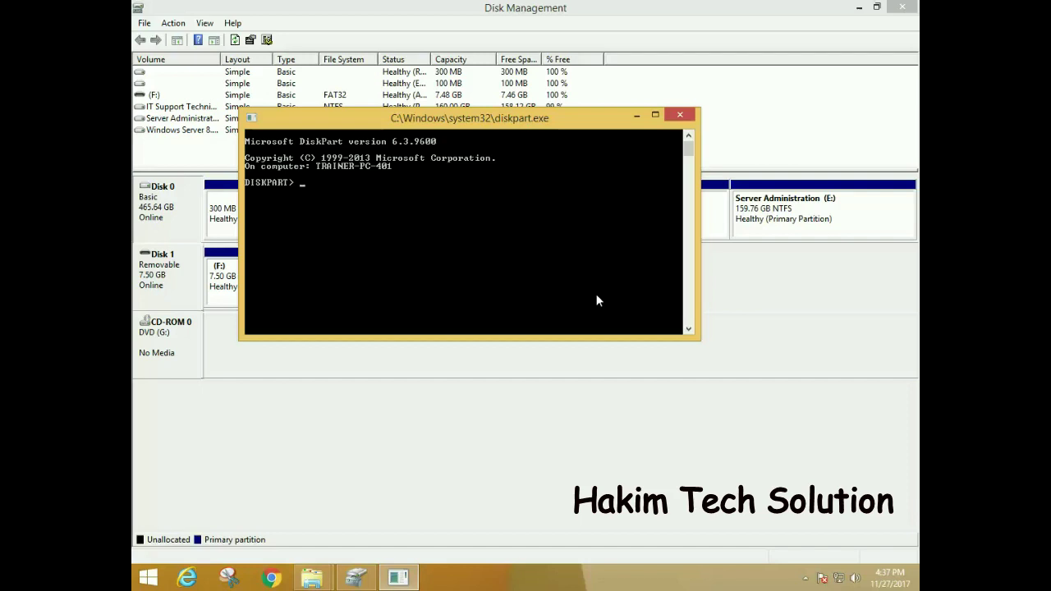
type("help")
key("Return")
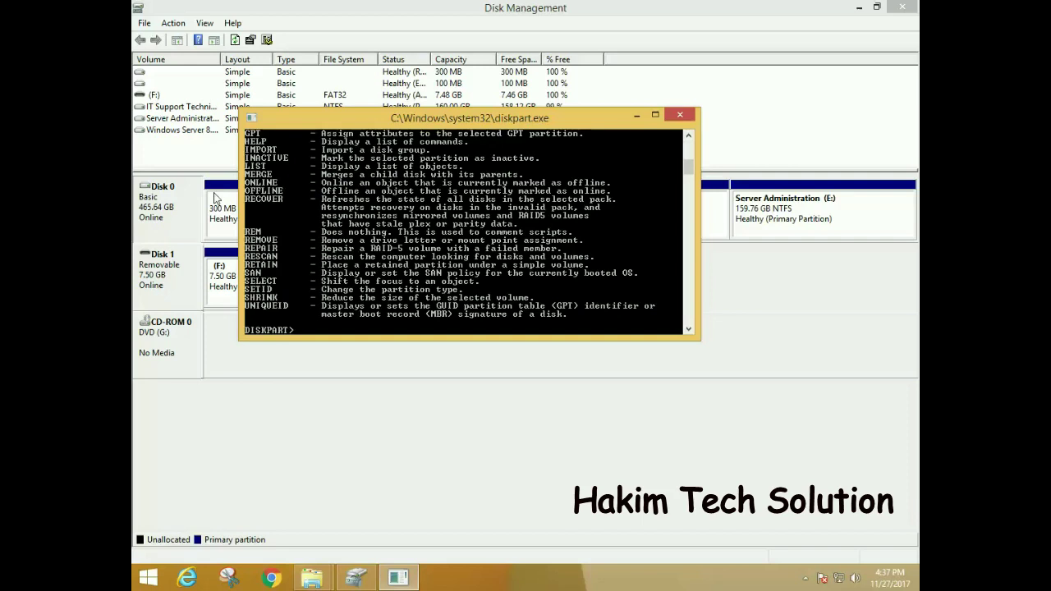
left_click(655, 115)
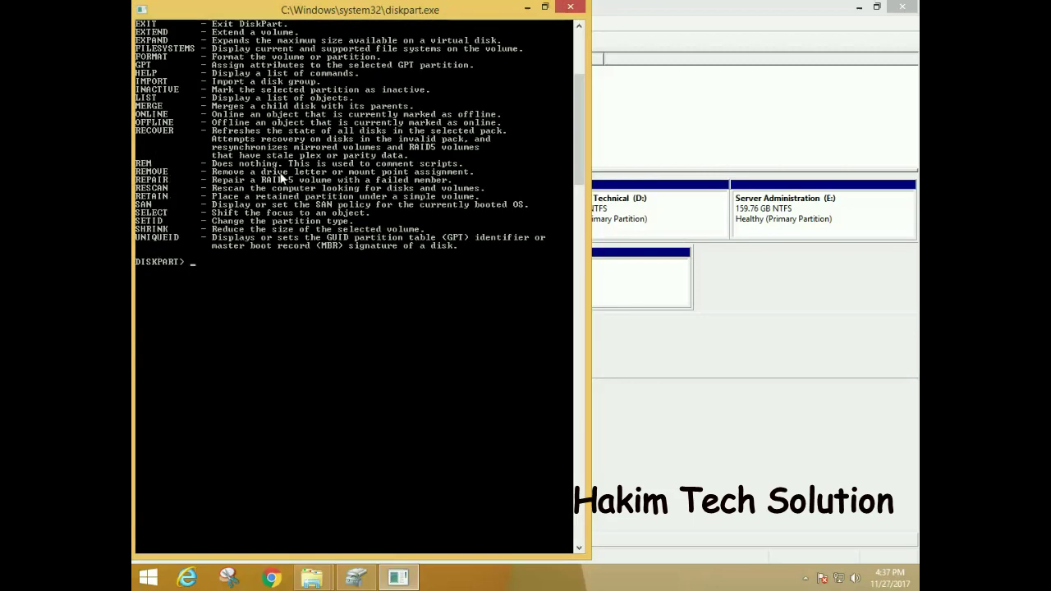
left_click_drag(576, 122, 587, 71)
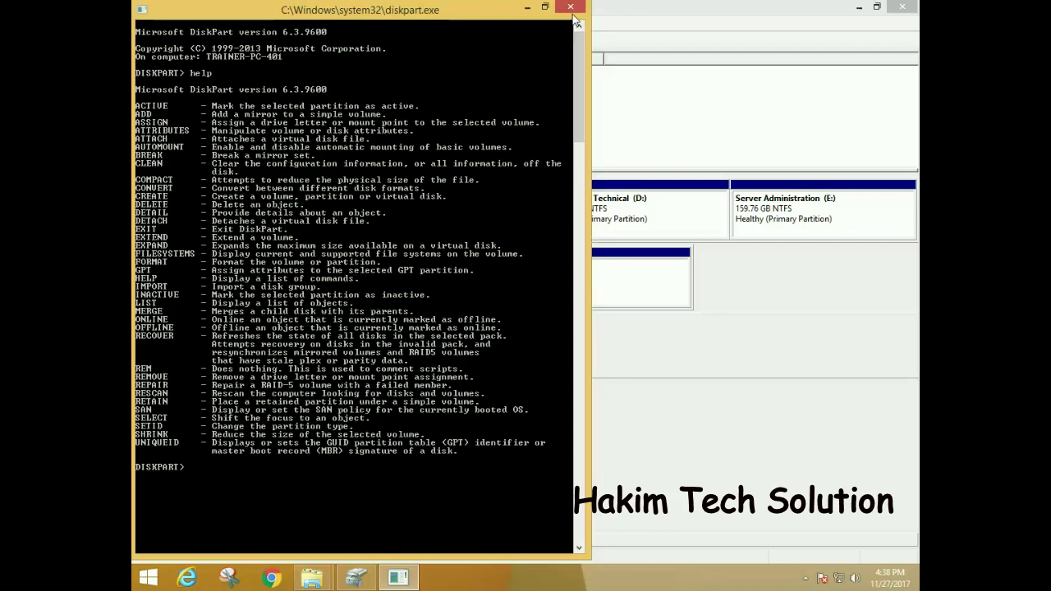
Step: Switch back to Disk Management and examine the recovery, EFI system, C: and D: partitions on Disk 0
key("alt+Tab")
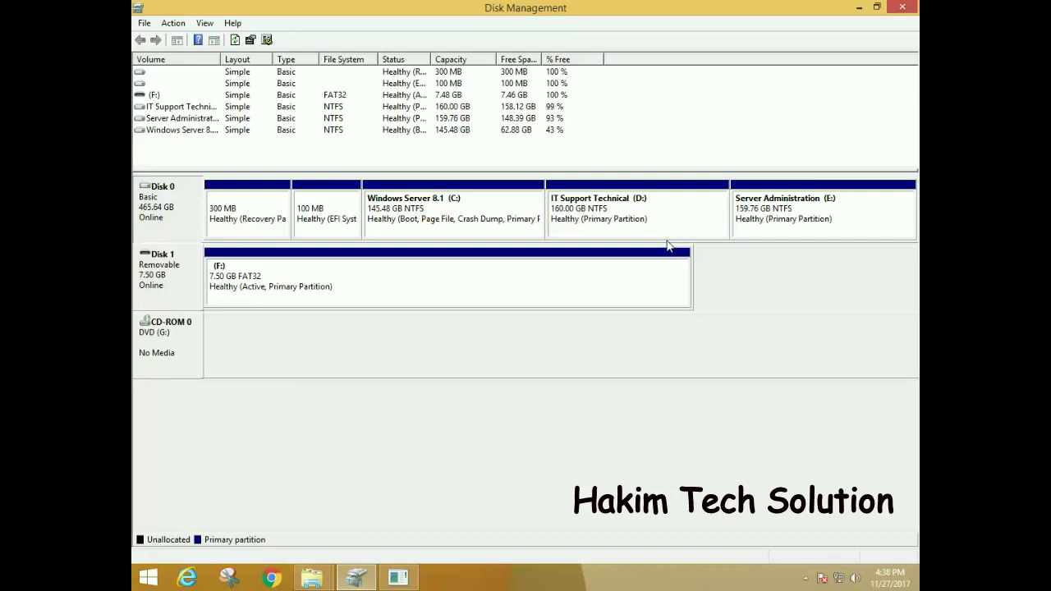
left_click(236, 223)
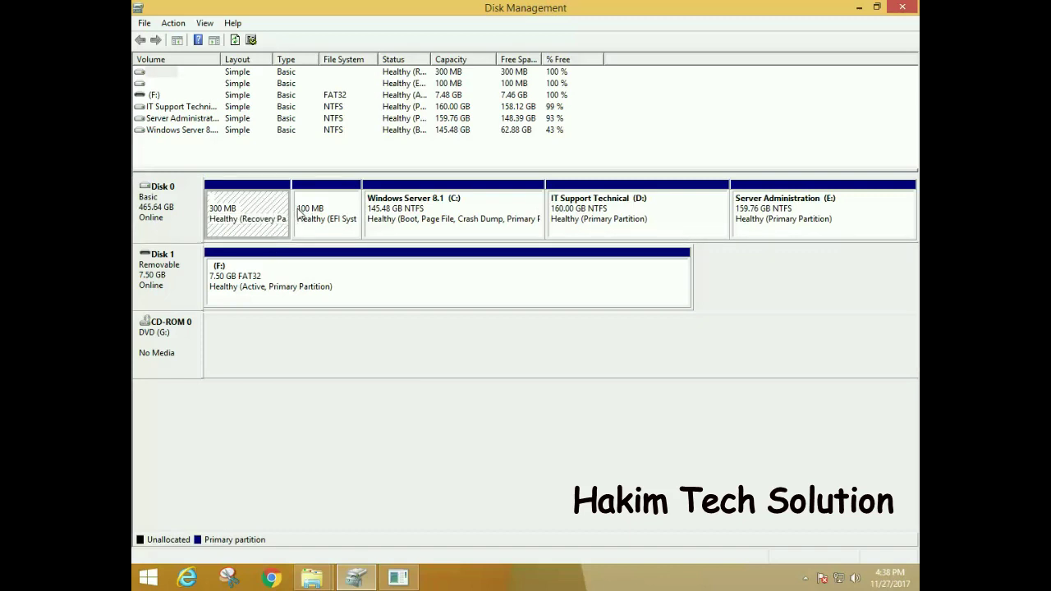
left_click(326, 211)
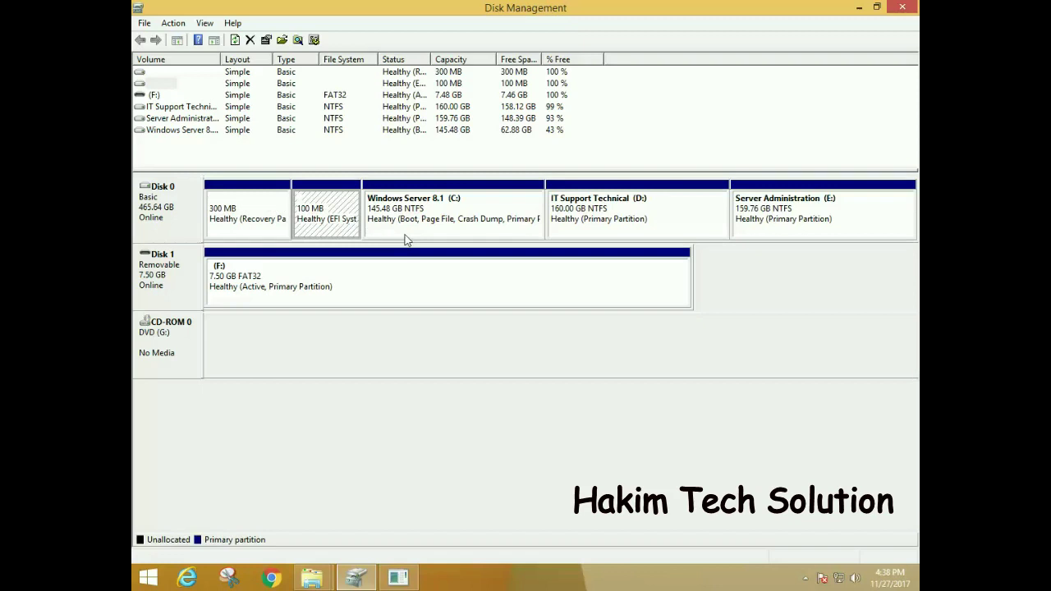
left_click(483, 228)
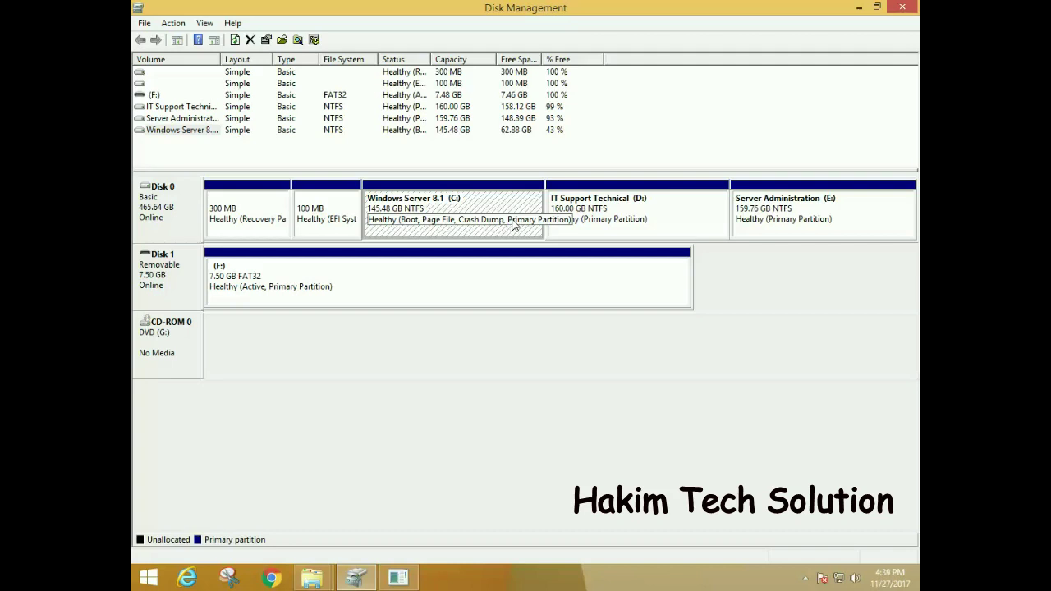
left_click(272, 217)
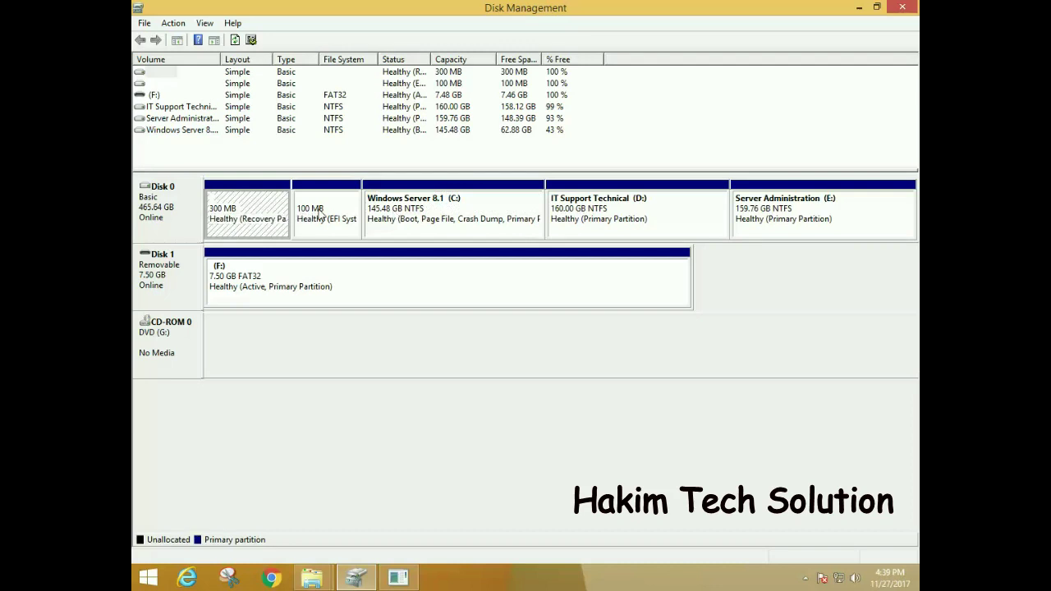
left_click(323, 222)
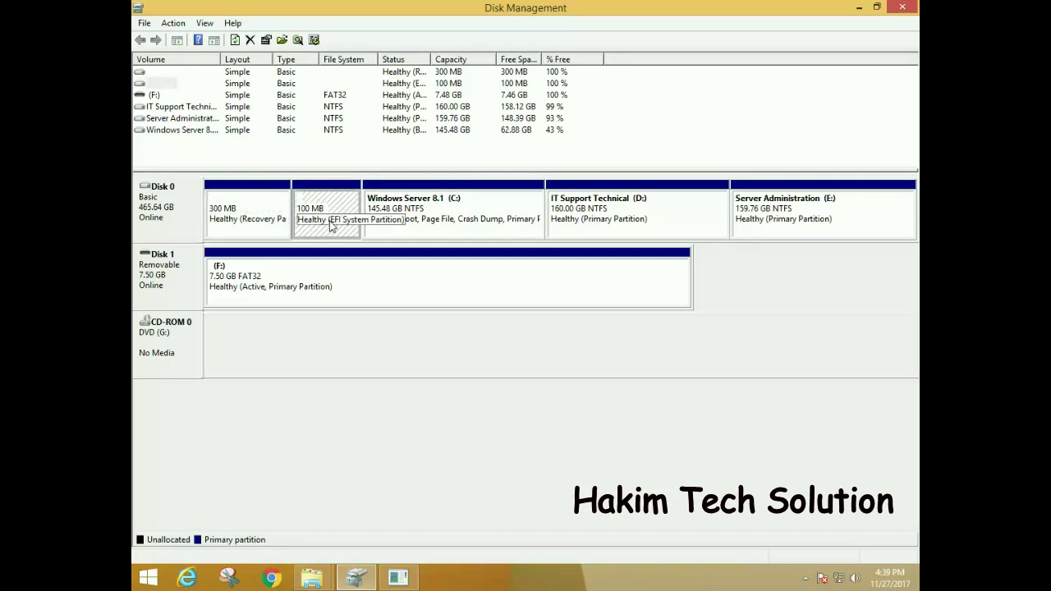
left_click(246, 224)
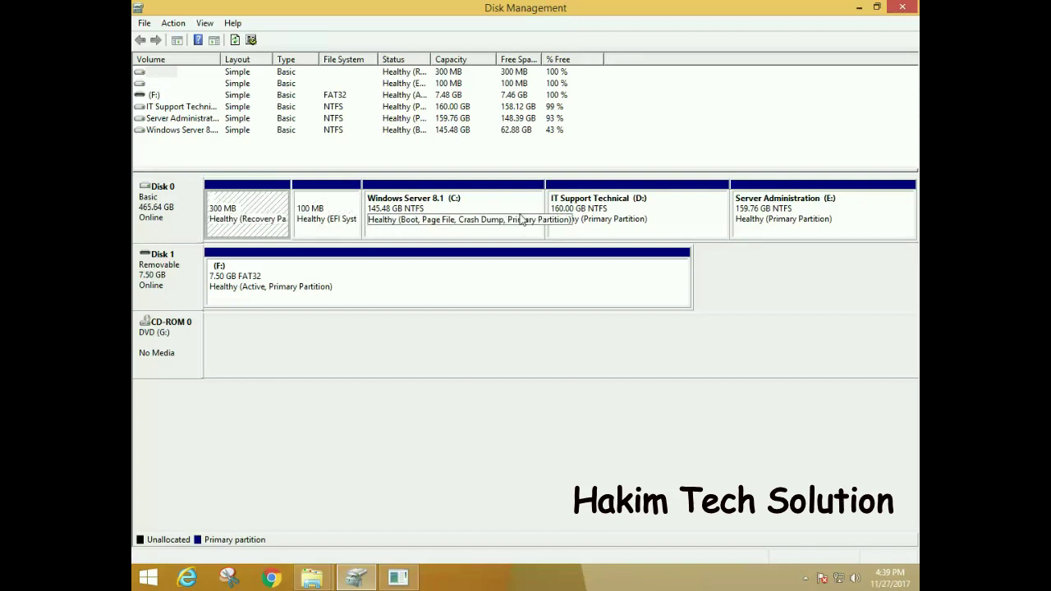
left_click(384, 220)
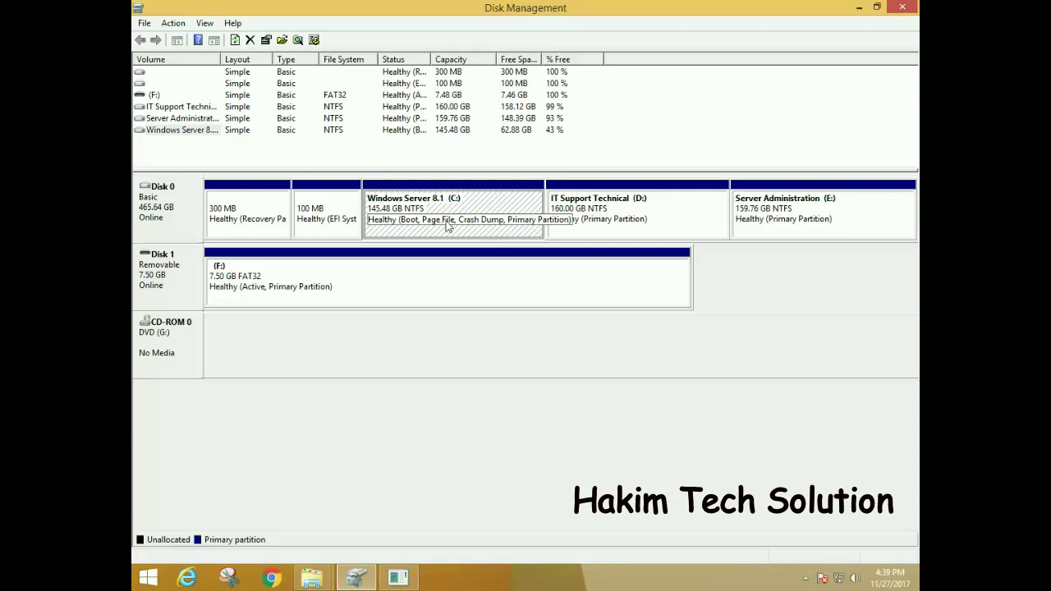
left_click(667, 215)
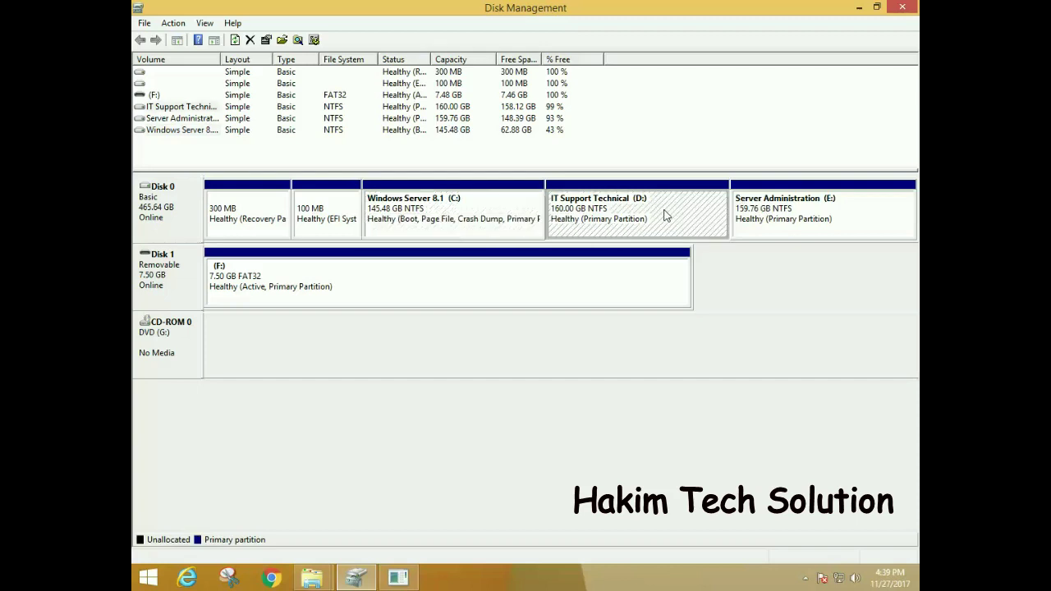
Step: Examine the actions available for the IT Support Technical (D:) partition and compare them with DiskPart's command list
right_click(572, 216)
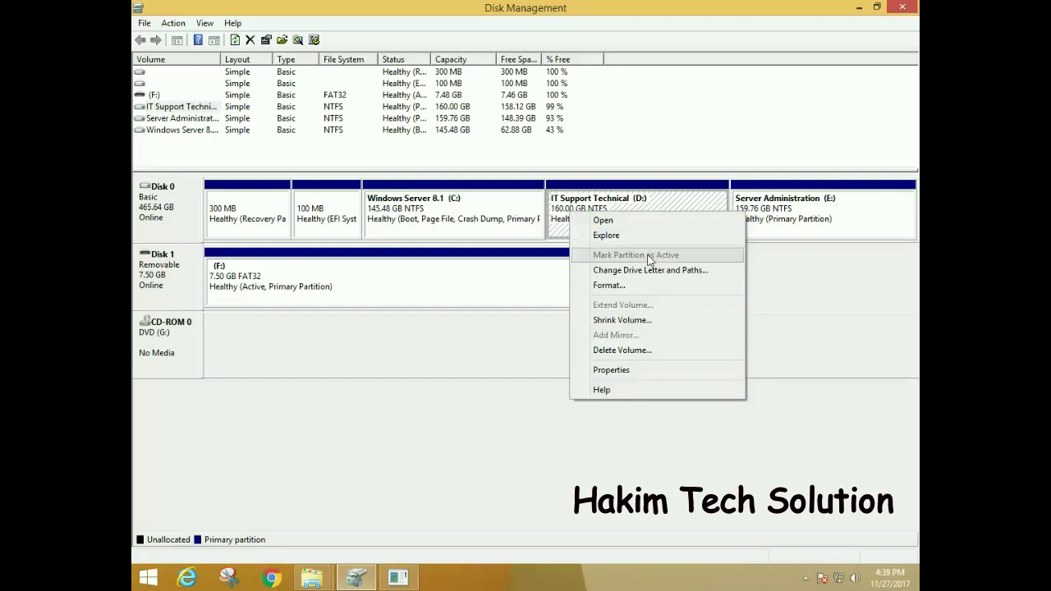
left_click(398, 578)
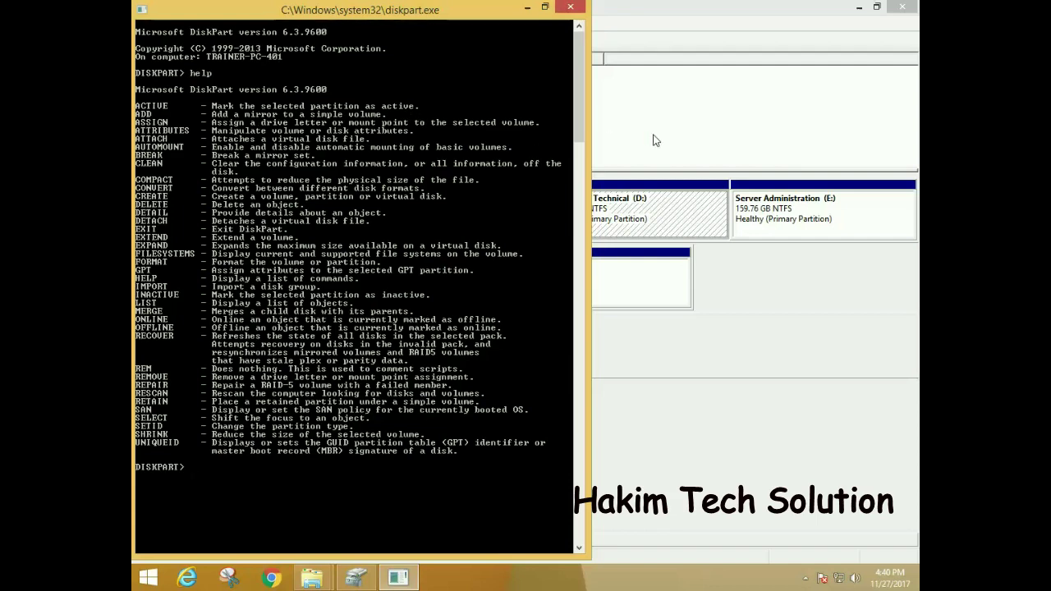
left_click(727, 288)
right_click(645, 229)
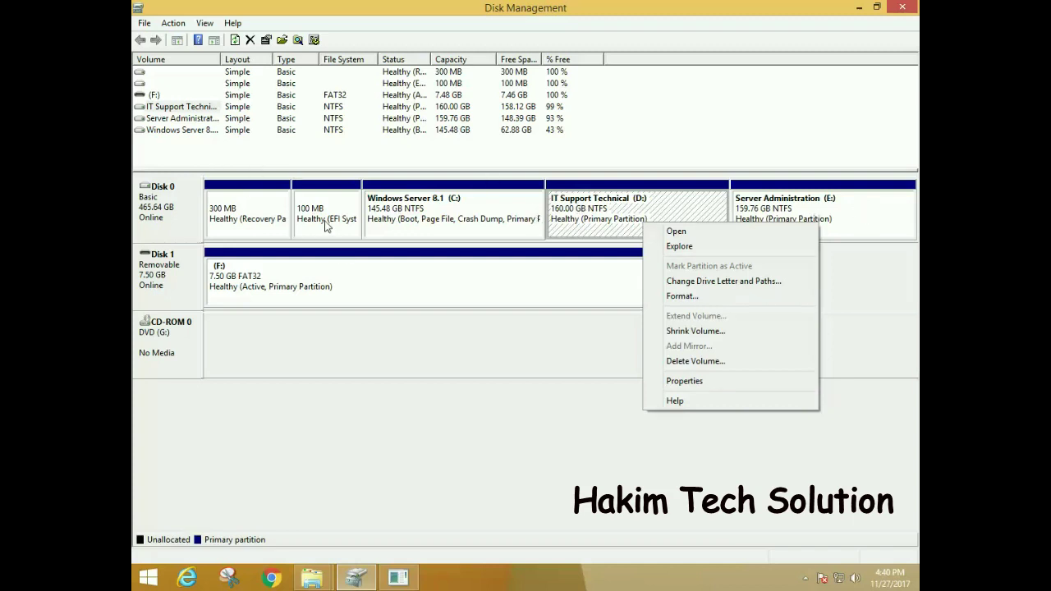
left_click(805, 579)
left_click(796, 345)
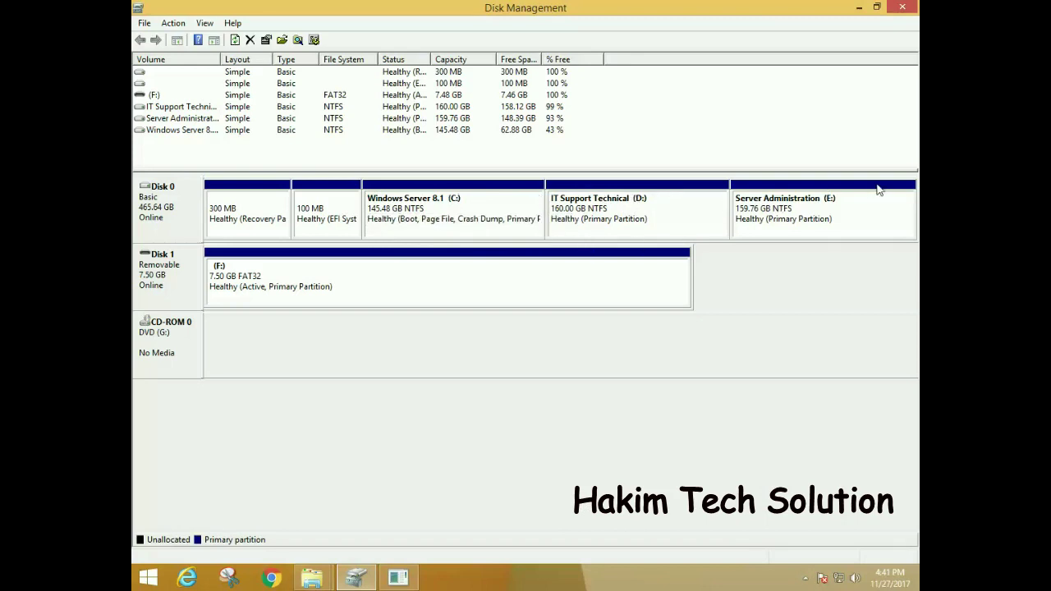
left_click(799, 220)
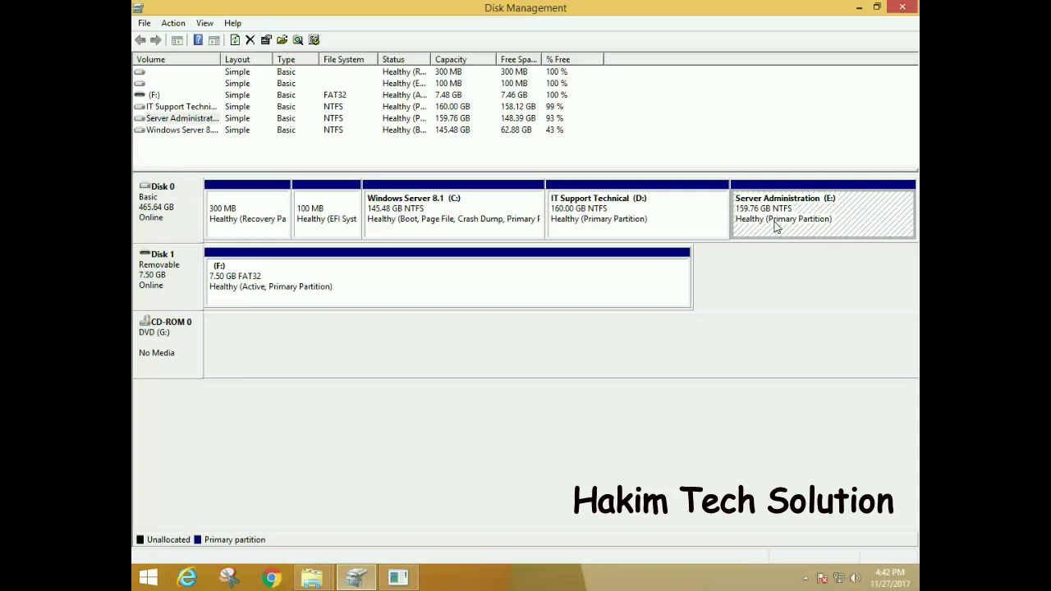
right_click(775, 226)
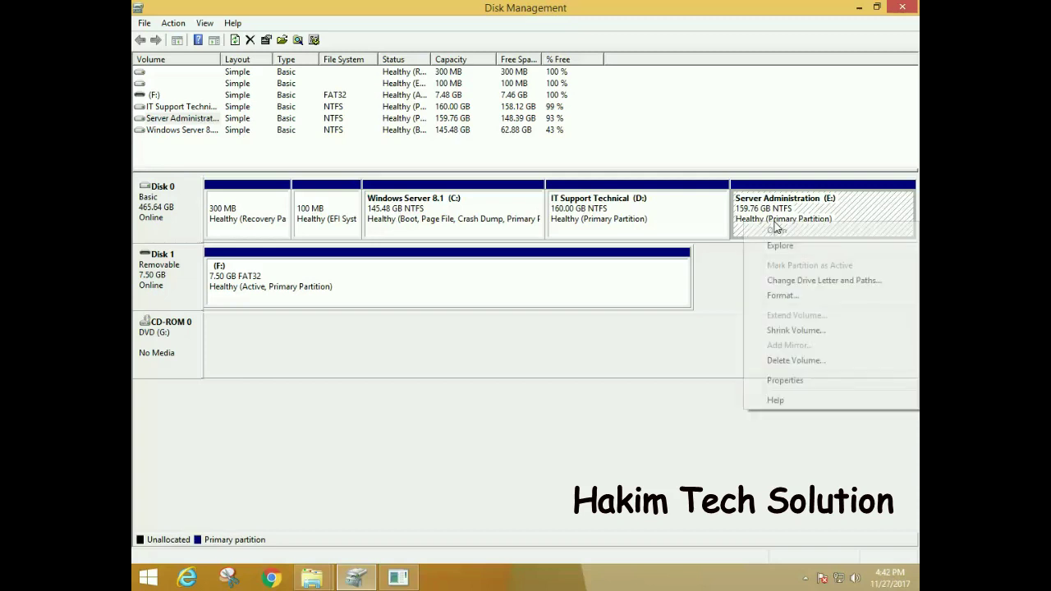
left_click(897, 338)
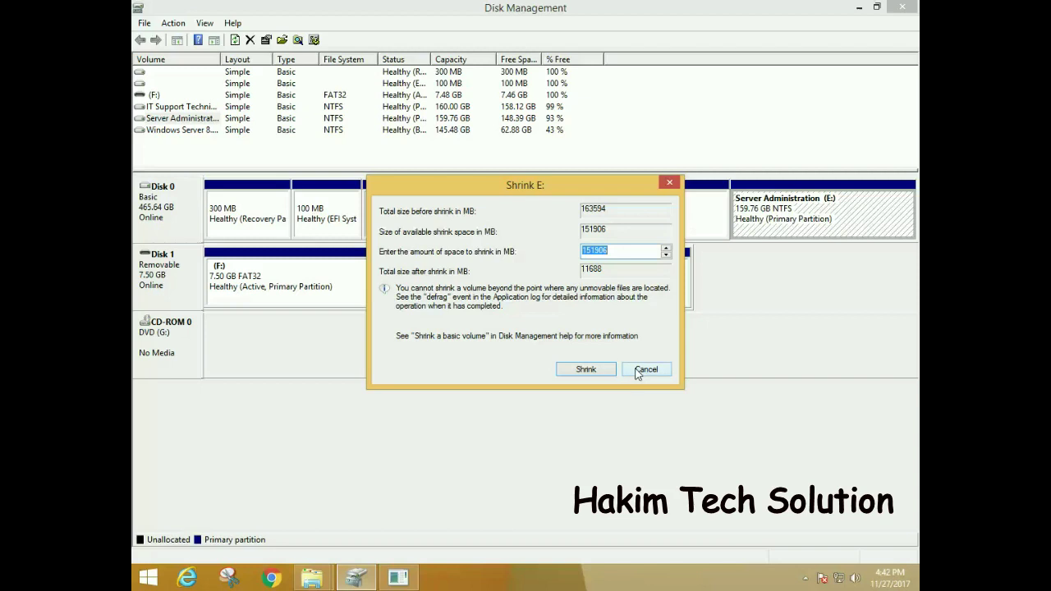
left_click(661, 370)
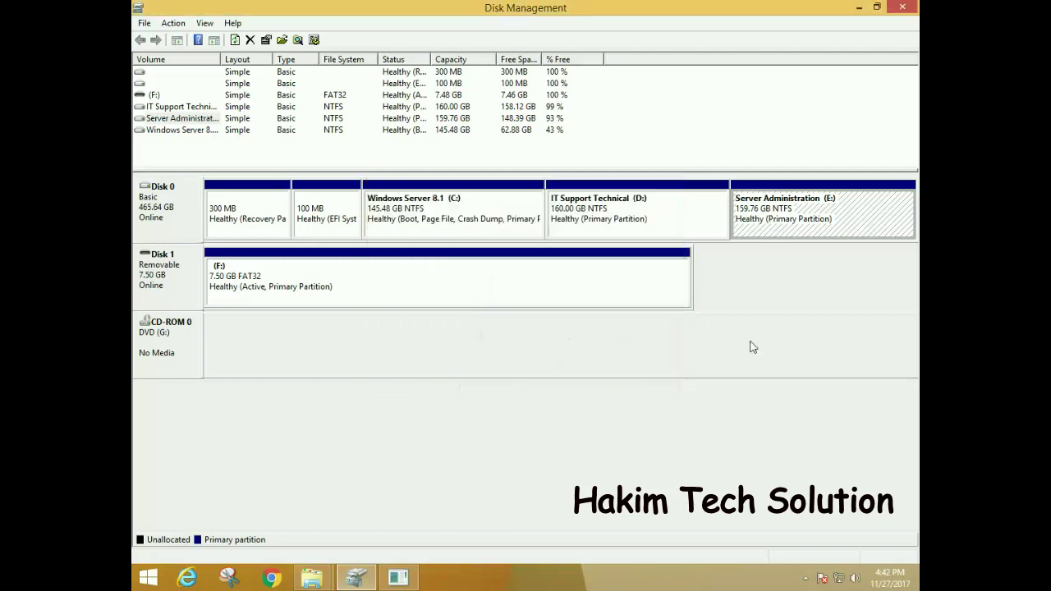
Step: Shrink the Server Administration (E:) volume by 102400 MB
right_click(864, 212)
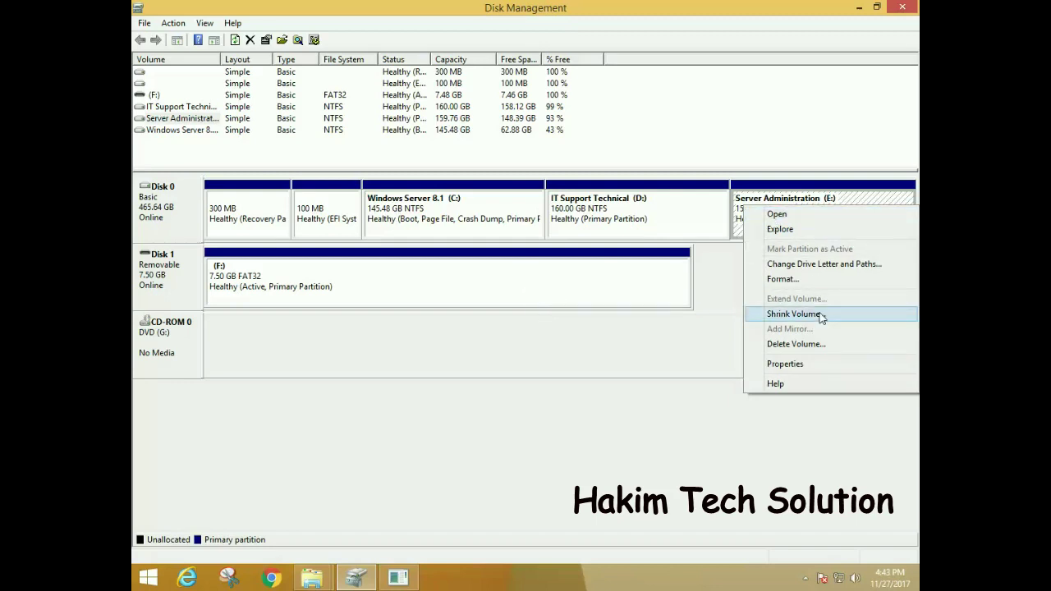
left_click(793, 314)
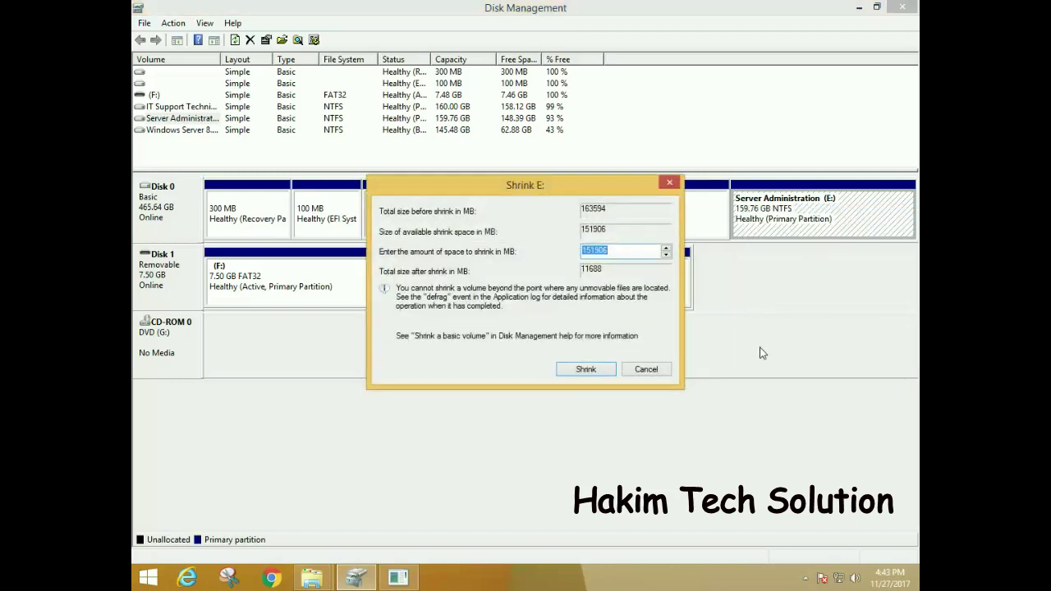
type("102400")
left_click(585, 371)
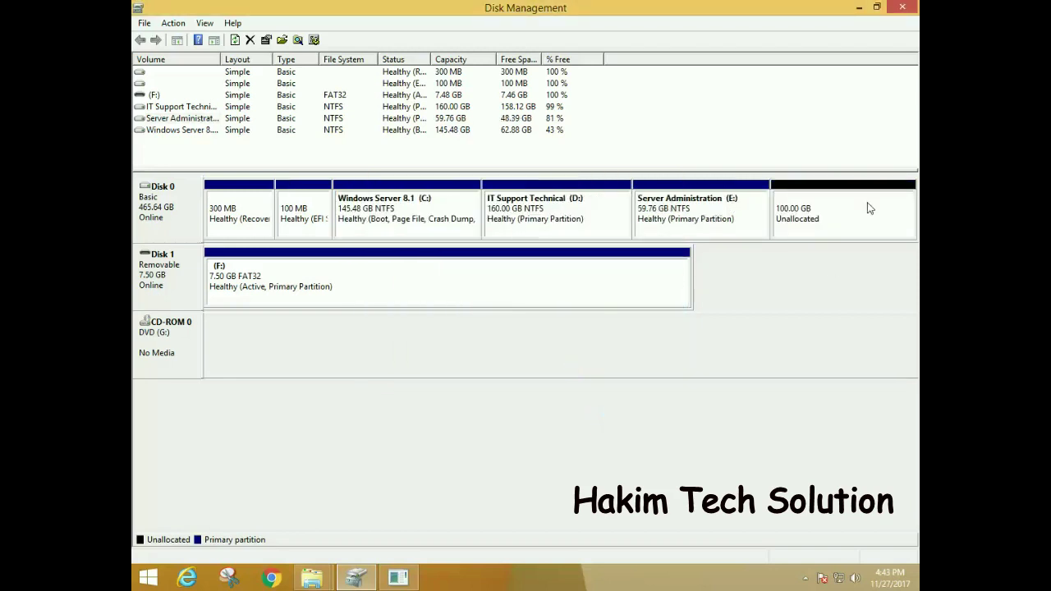
Step: Create a 102400 MB simple volume in Disk 0's unallocated space with drive letter H, quick-formatted as NTFS and labelled New Volume
left_click(823, 210)
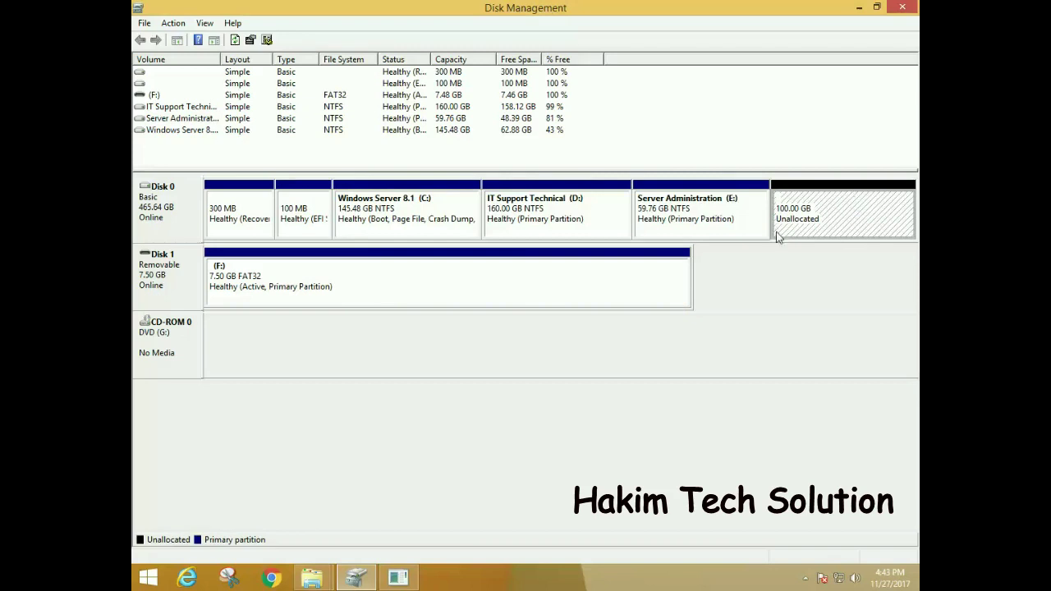
right_click(836, 205)
left_click(836, 207)
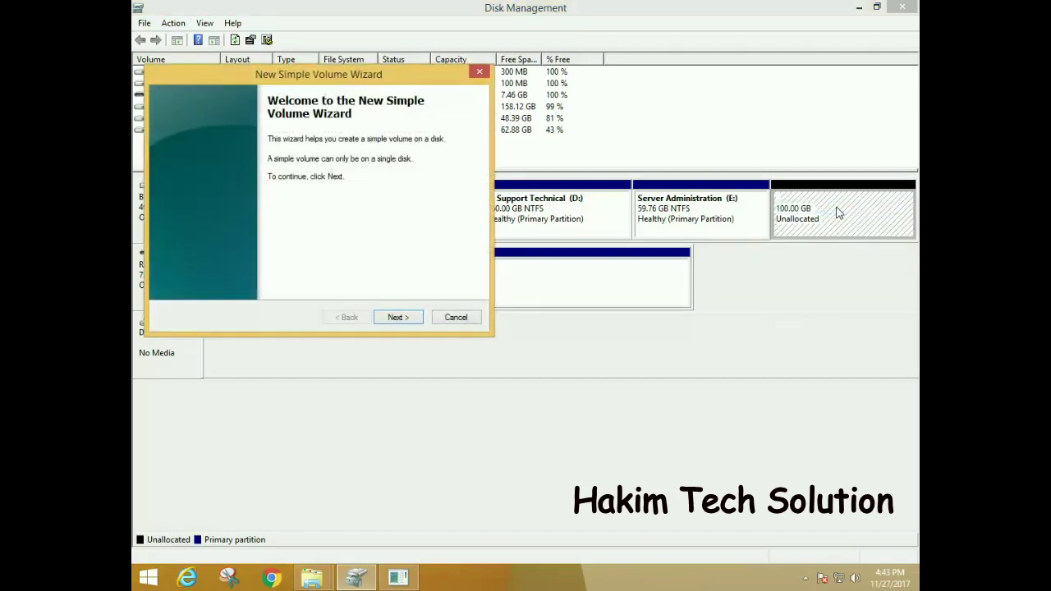
left_click(386, 319)
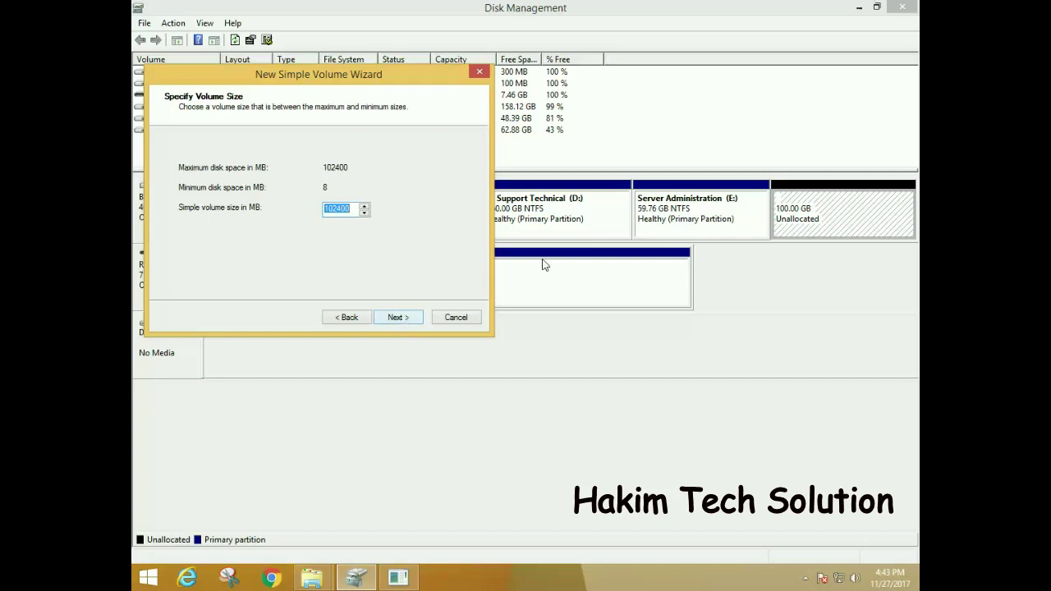
left_click(398, 317)
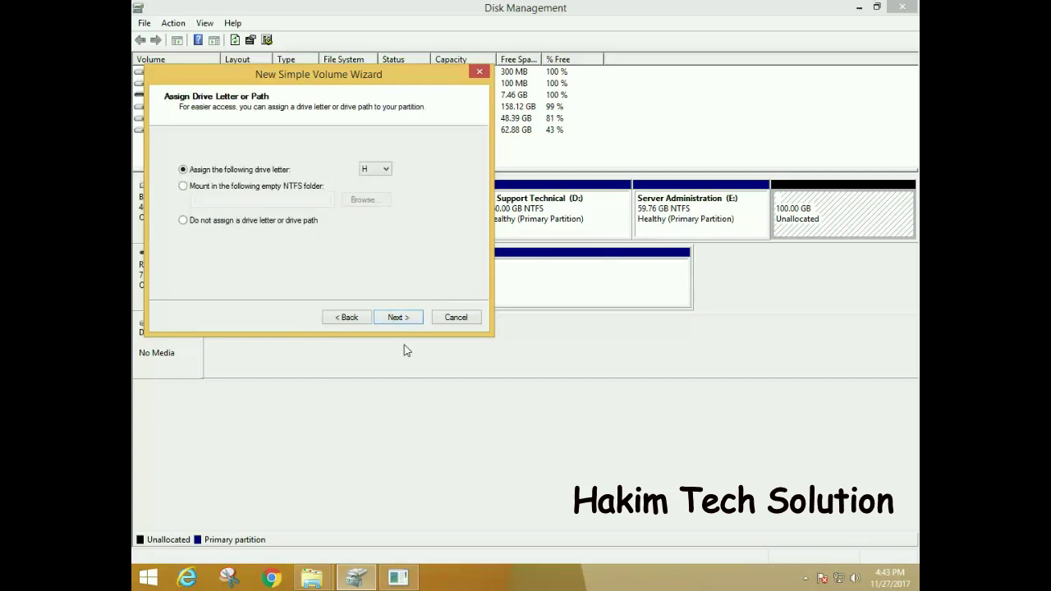
left_click(400, 318)
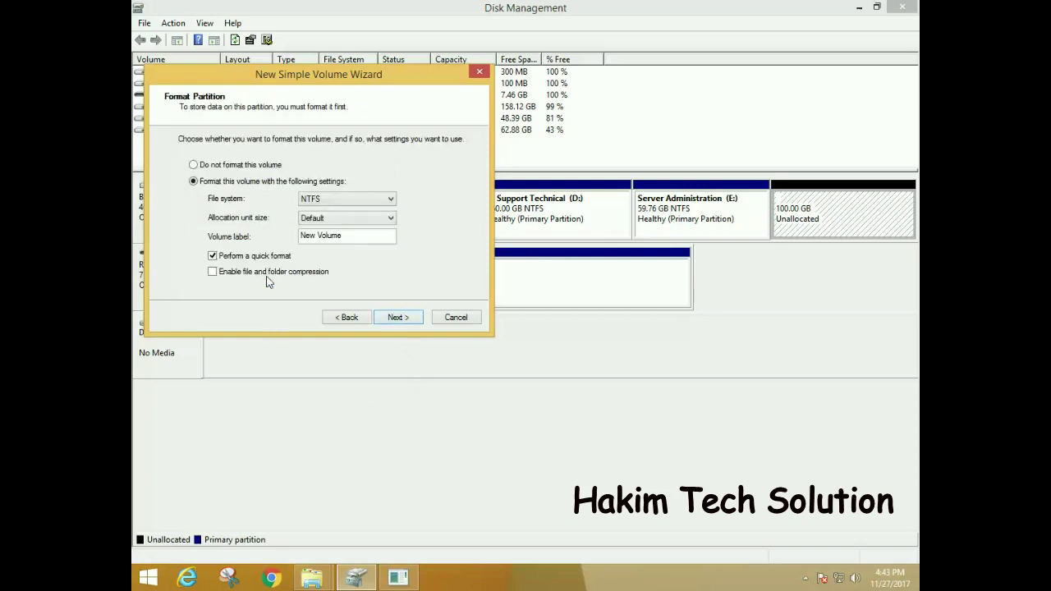
left_click(394, 319)
left_click(398, 318)
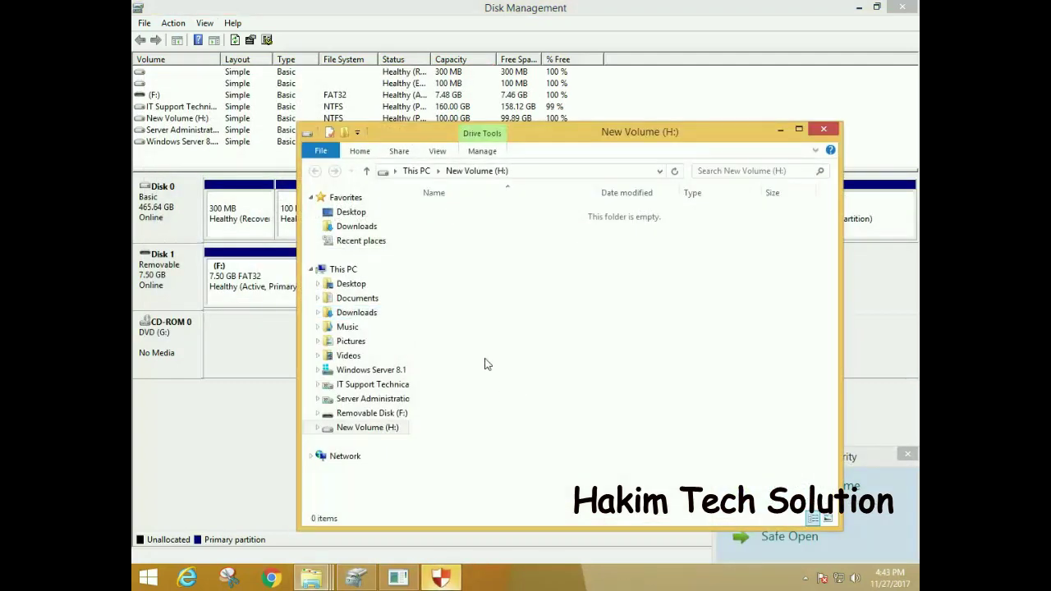
Step: Check New Volume (H:) among the drives in This PC, and return to Disk Management
left_click(351, 272)
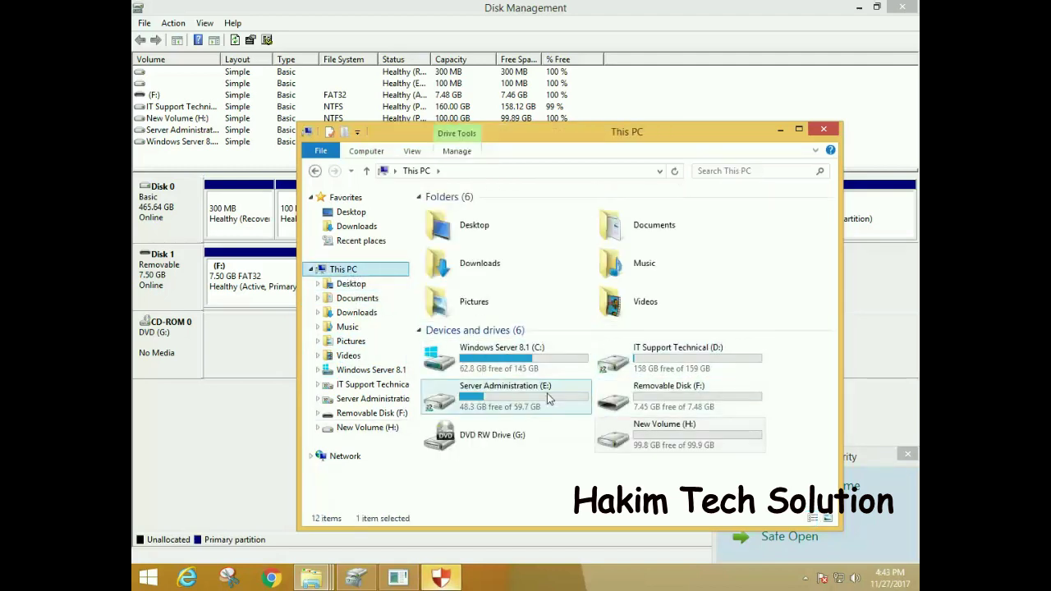
left_click(664, 431)
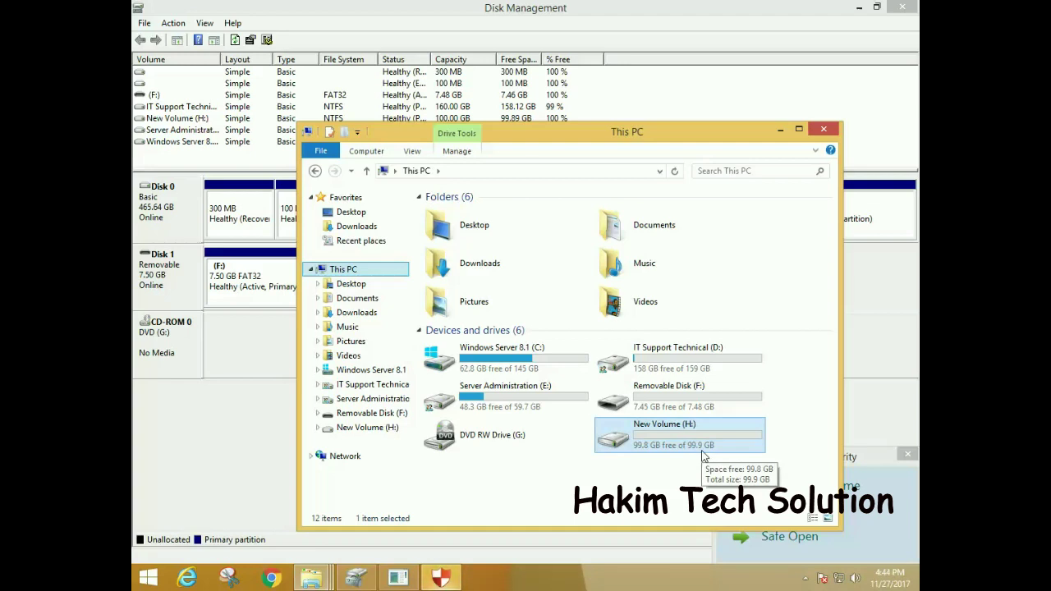
left_click(651, 11)
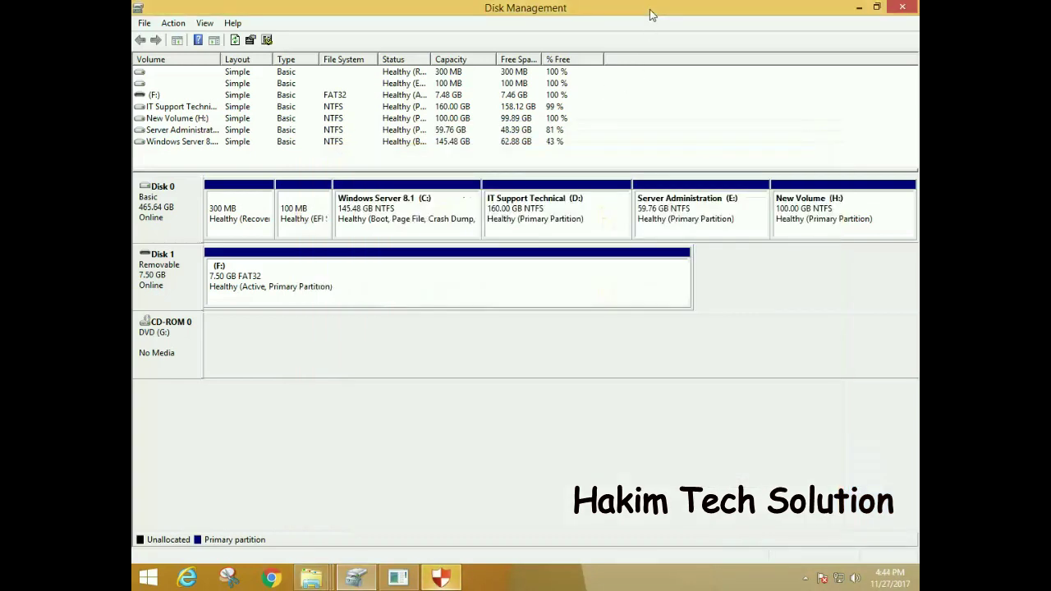
Step: Delete the New Volume (H:) partition from Disk 0, accepting the loss of its data
right_click(797, 215)
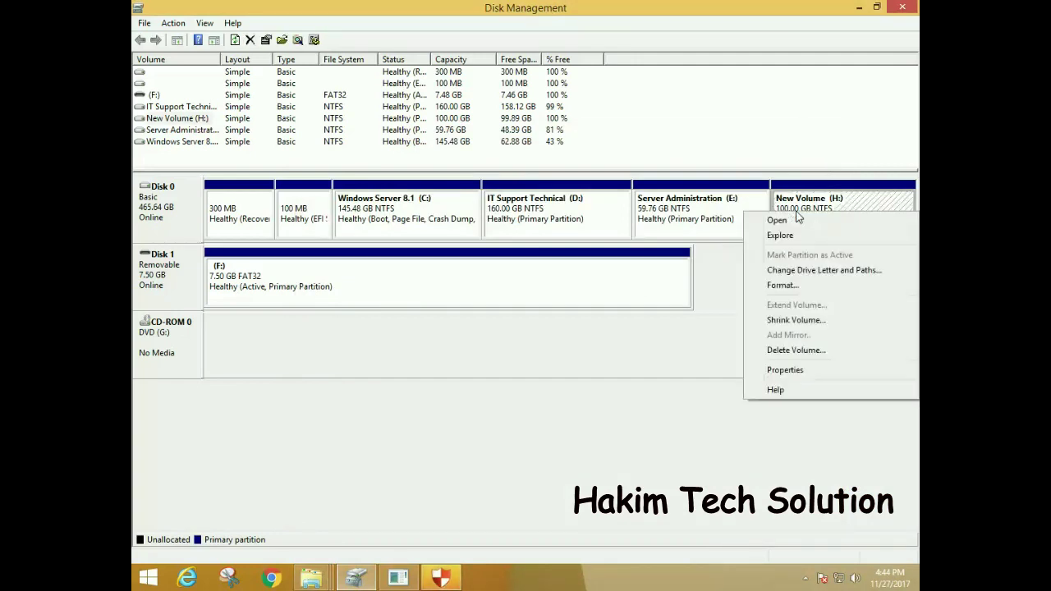
left_click(830, 346)
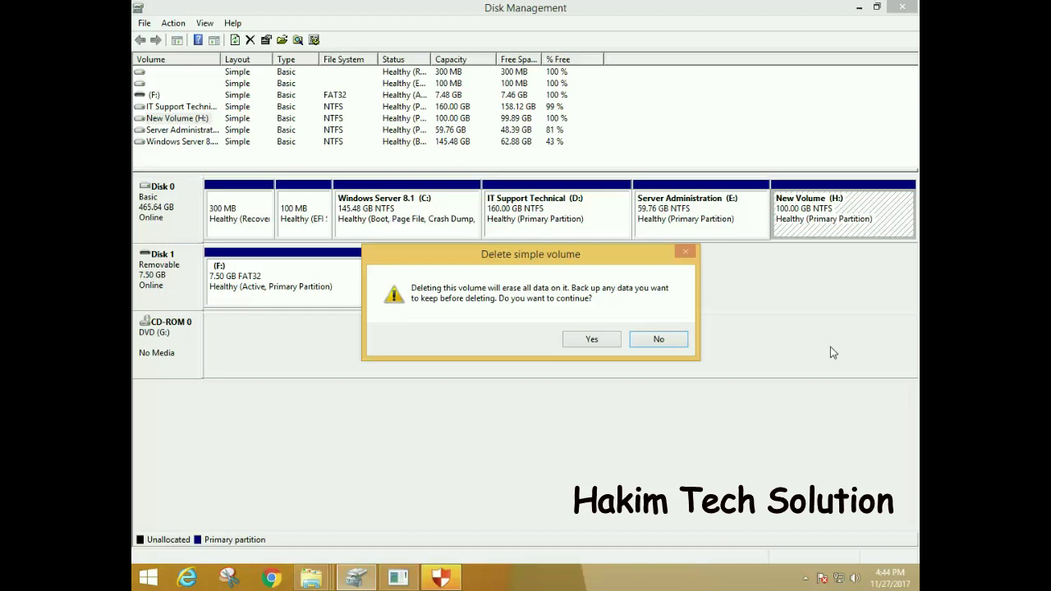
left_click(589, 339)
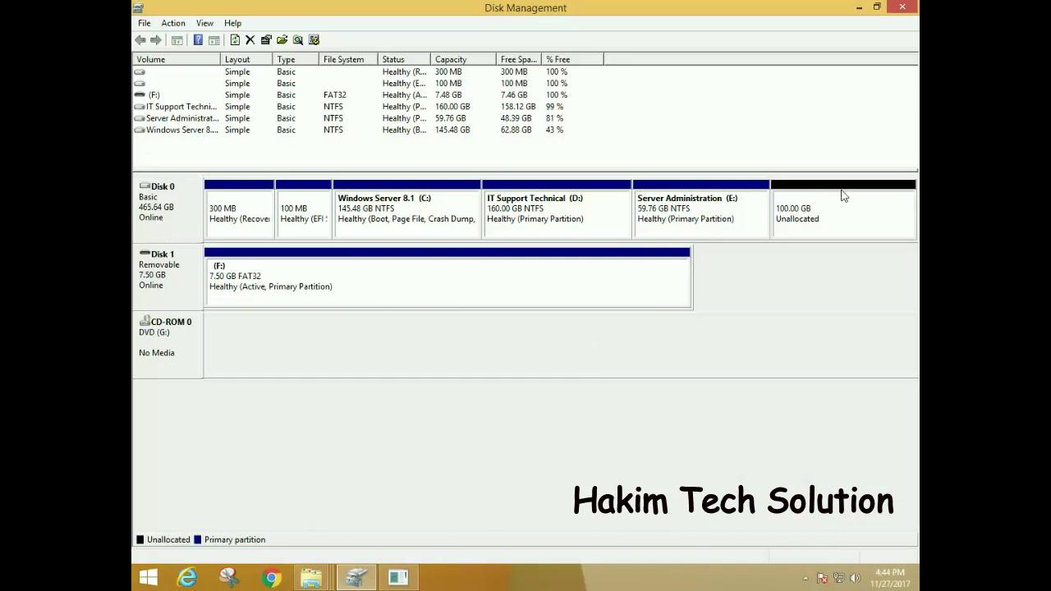
Step: Compare the actions available for the Server Administration (E:) and Windows Server 8.1 (C:) volumes, particularly extending into the unallocated space
right_click(700, 222)
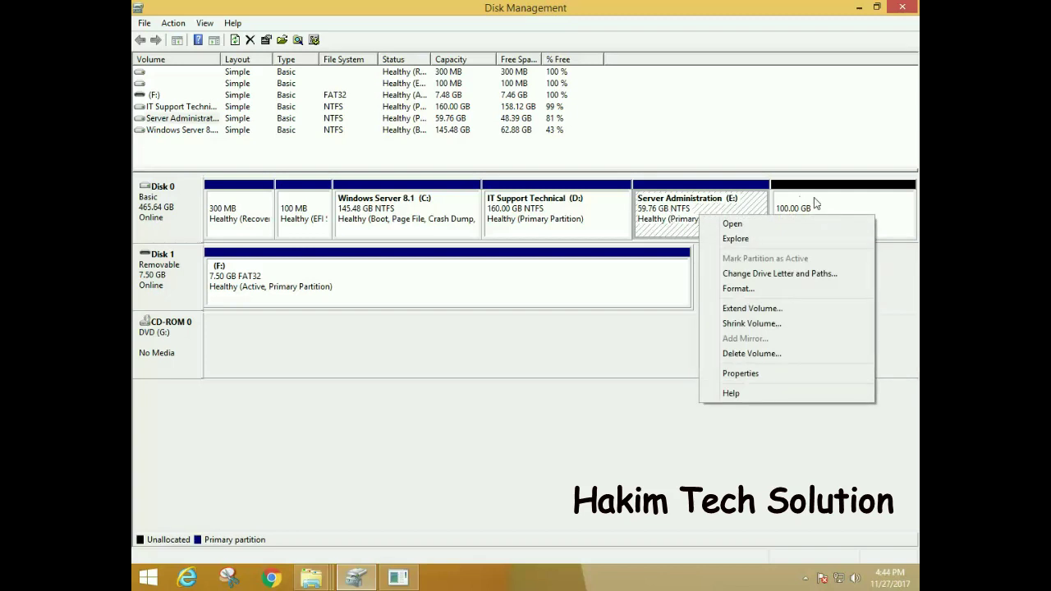
left_click(704, 207)
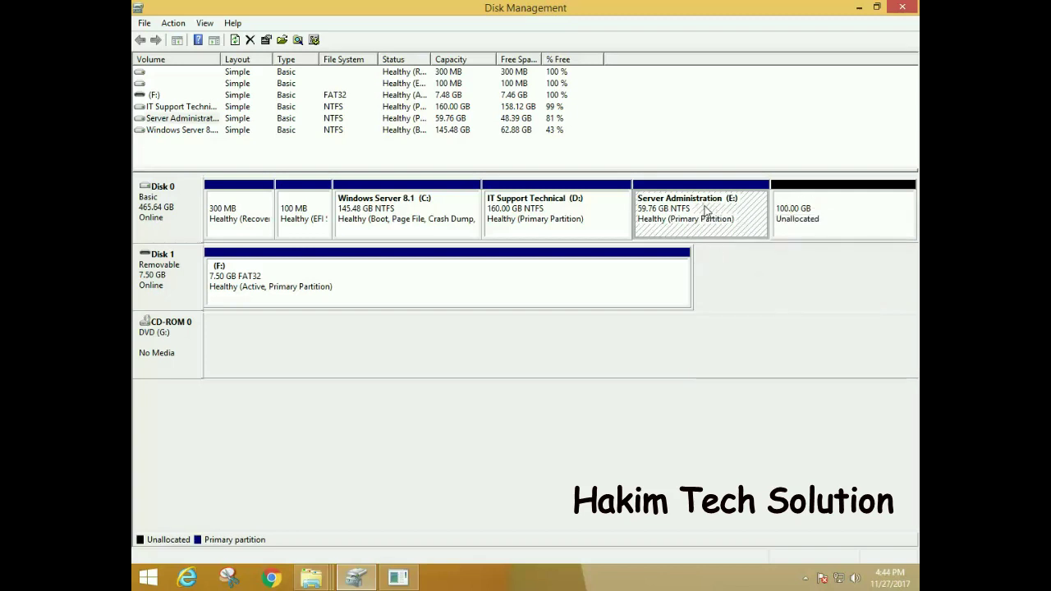
right_click(705, 211)
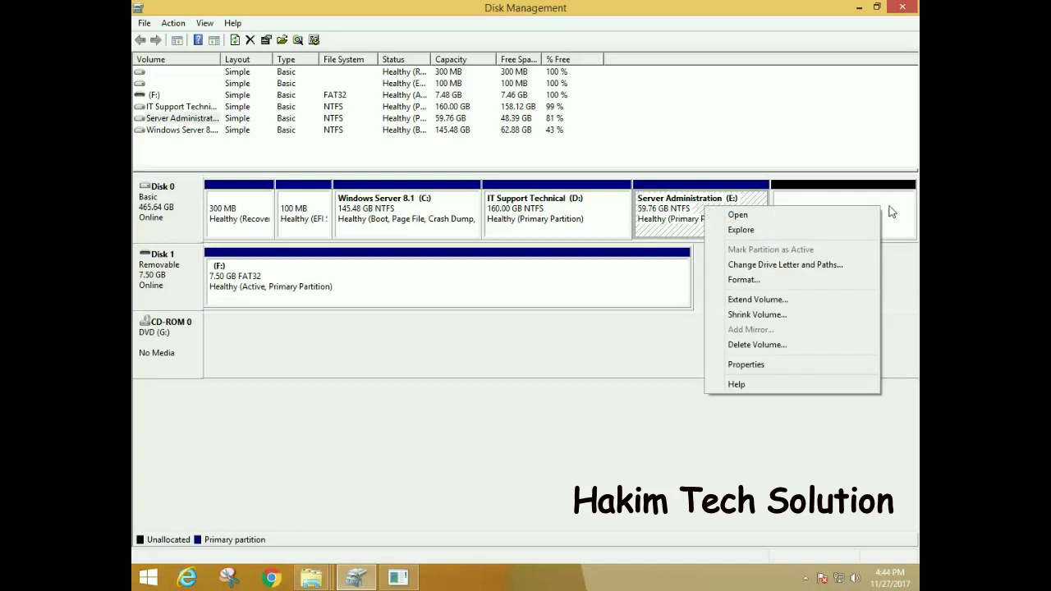
left_click(810, 197)
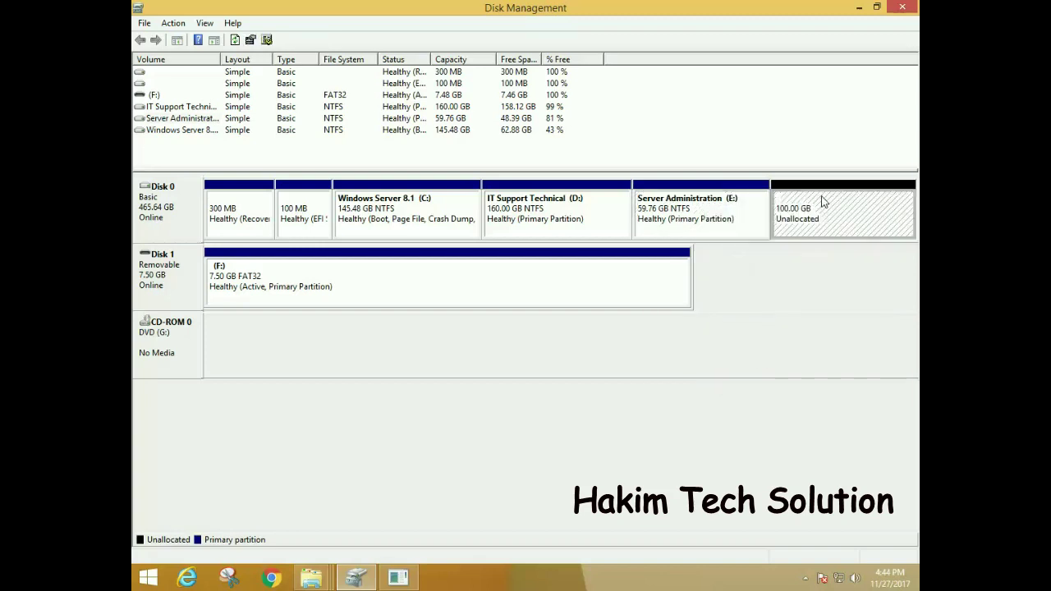
left_click(690, 209)
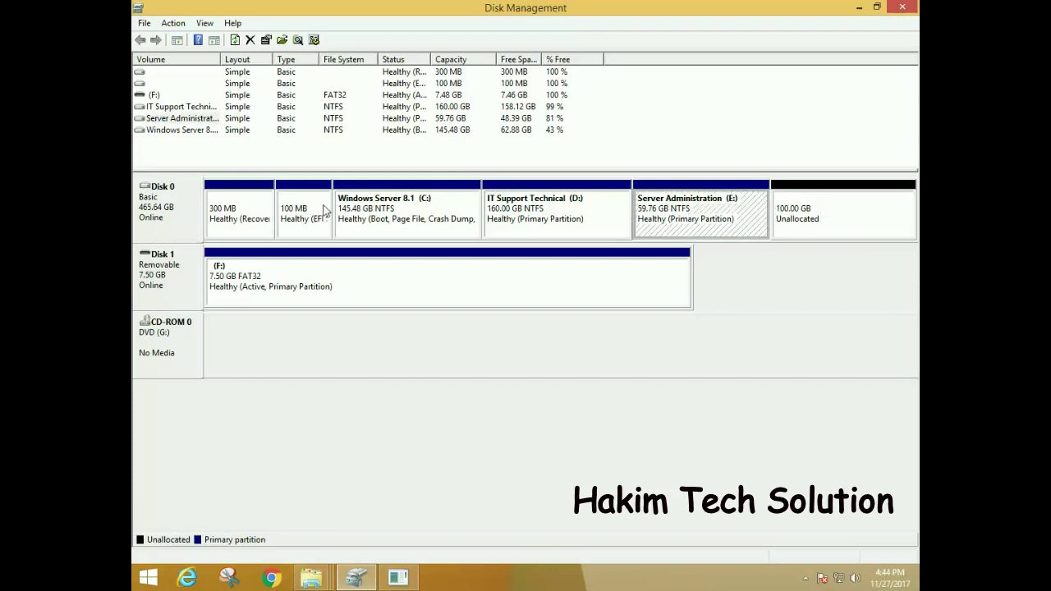
right_click(384, 205)
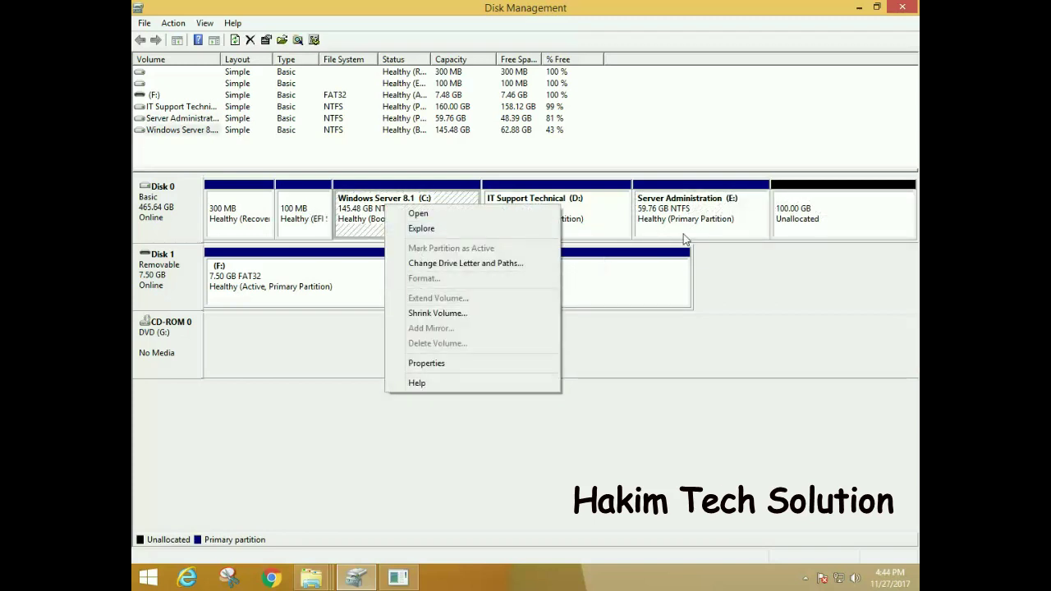
left_click(736, 211)
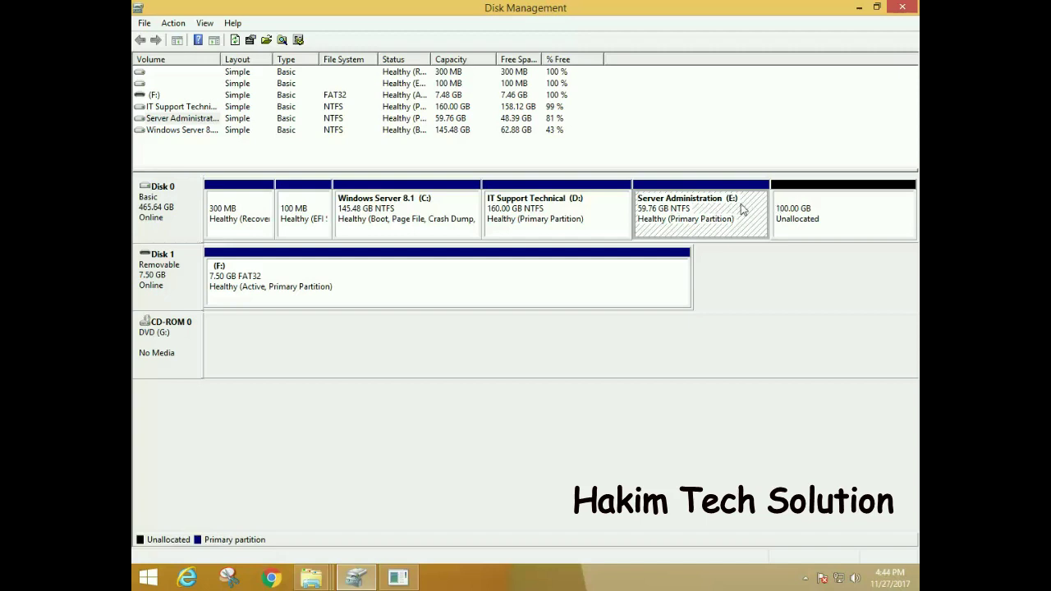
Step: Extend the Server Administration (E:) volume with the 102400 MB of unallocated space on Disk 0
right_click(707, 203)
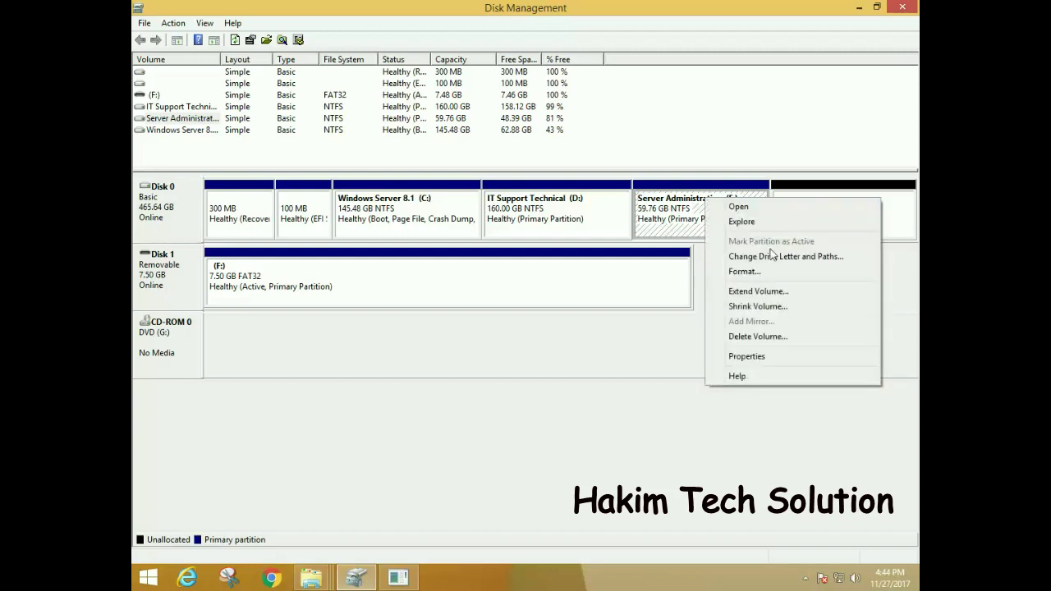
left_click(780, 292)
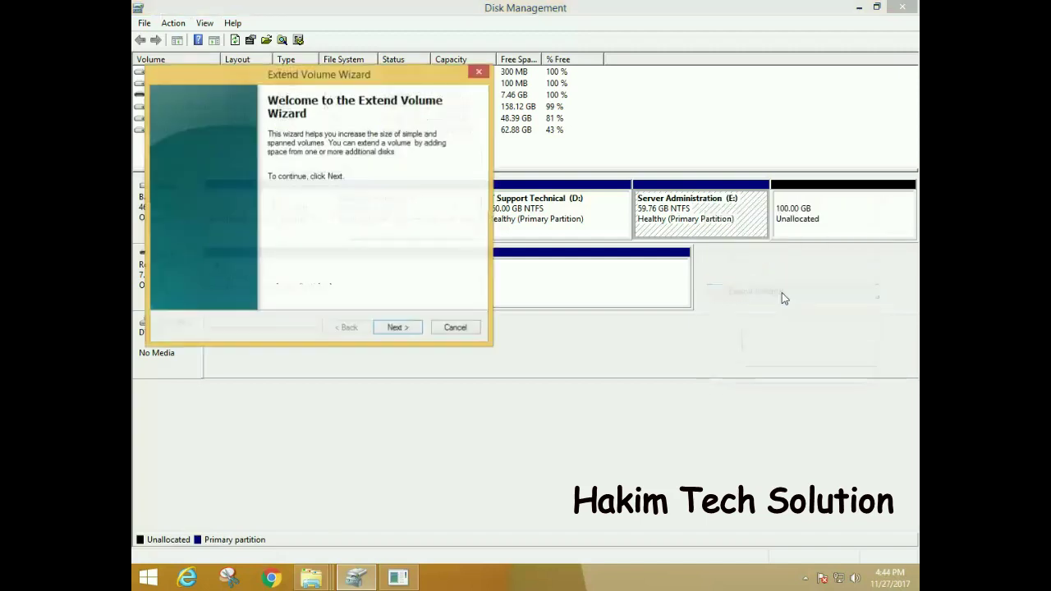
left_click(417, 329)
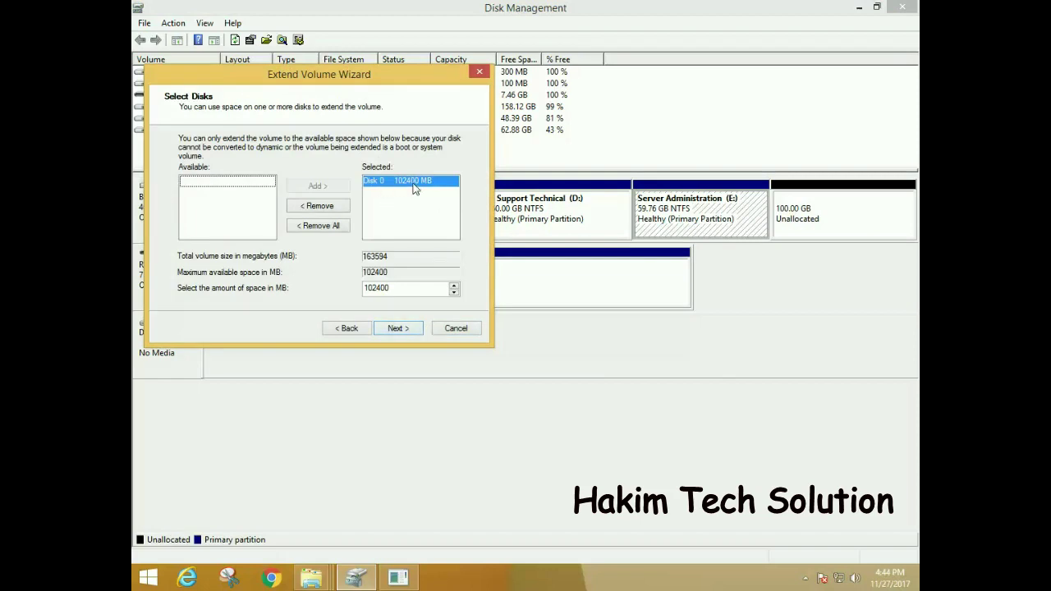
left_click(318, 206)
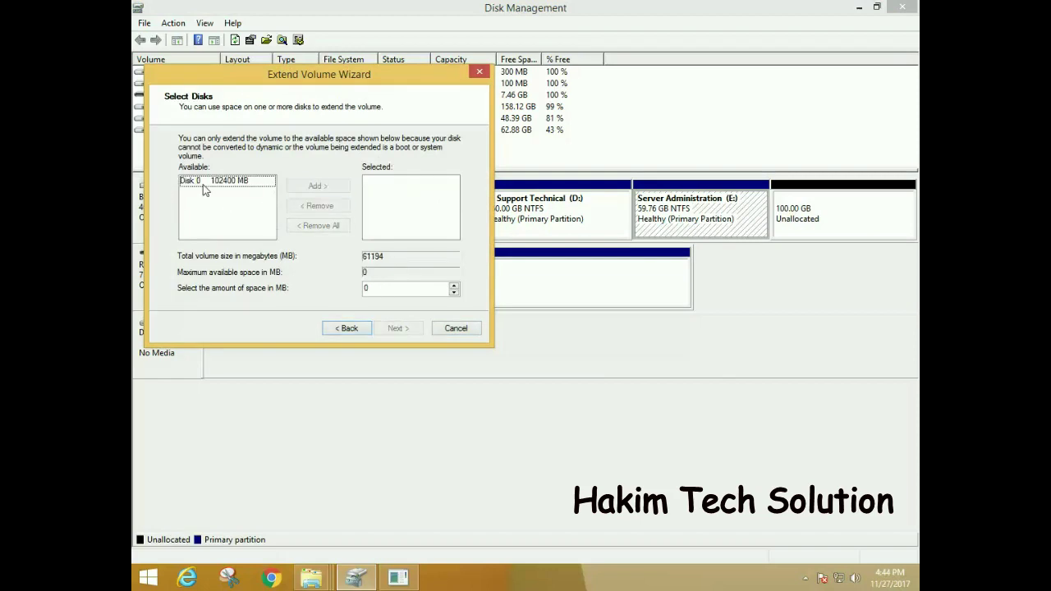
left_click(204, 182)
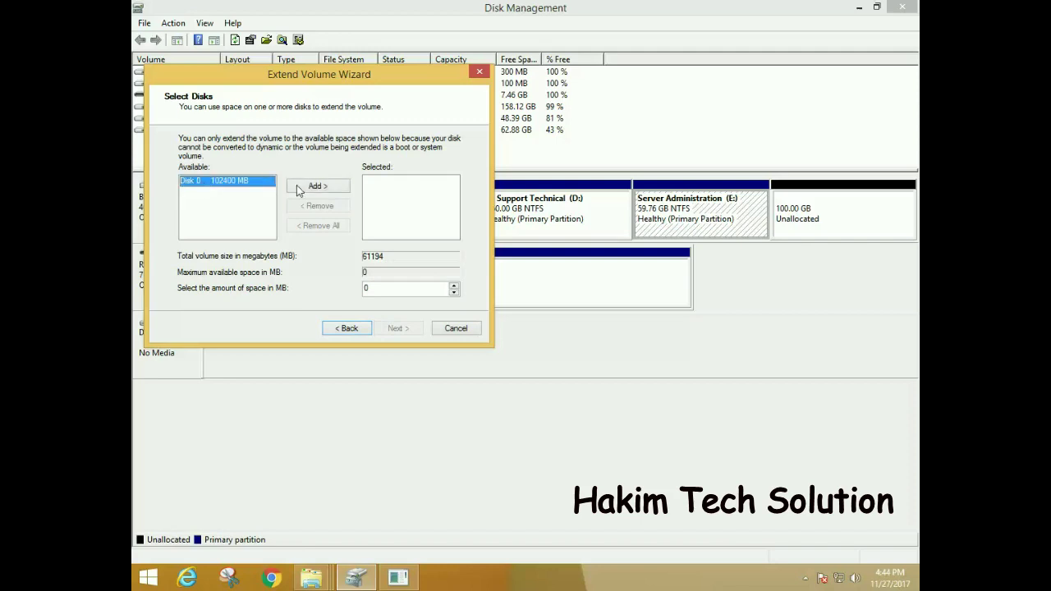
left_click(297, 186)
left_click(398, 329)
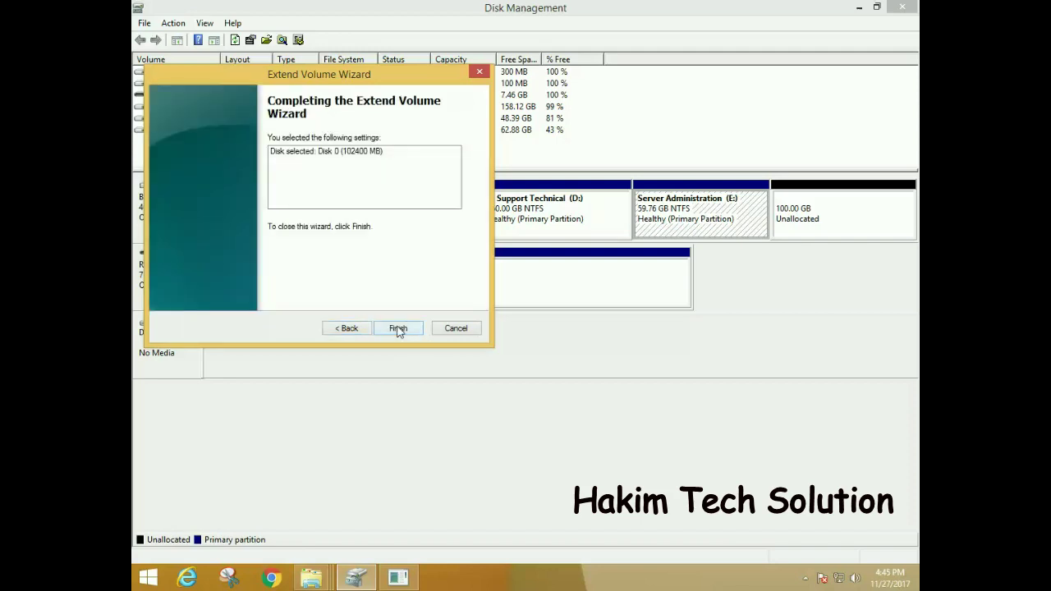
left_click(398, 328)
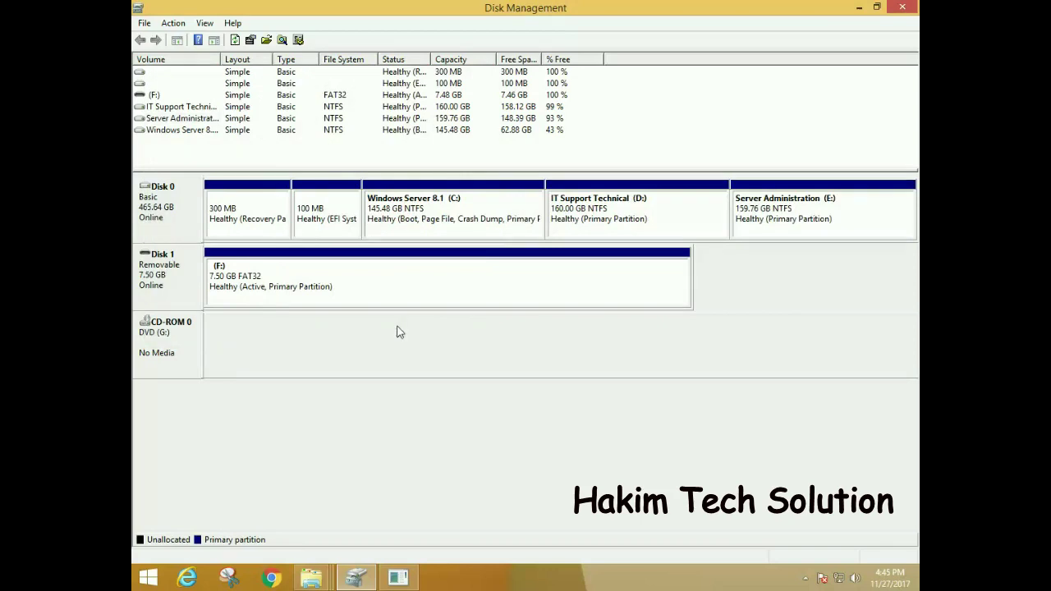
left_click(813, 202)
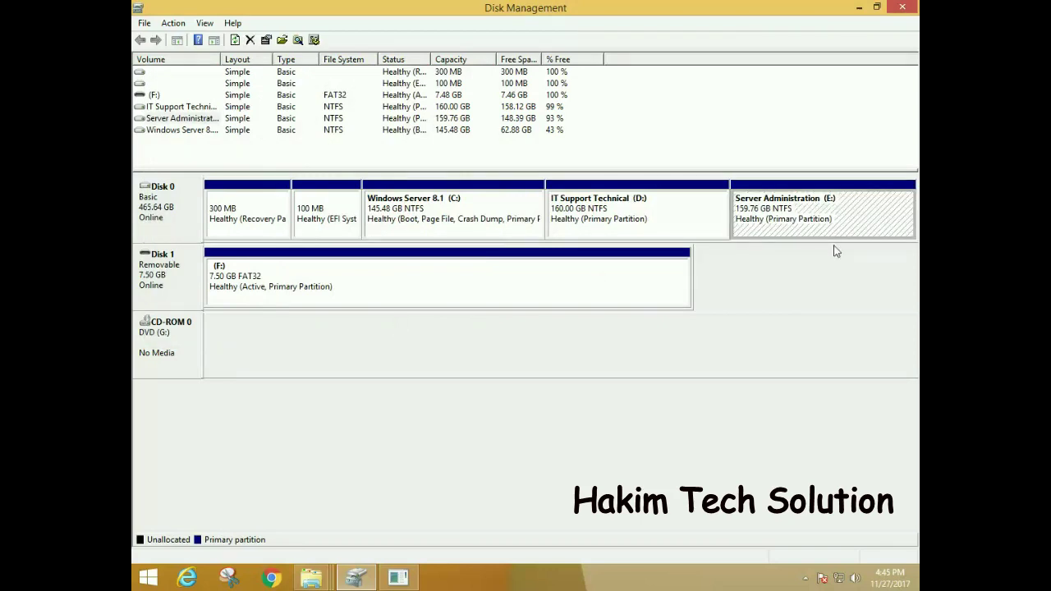
left_click(806, 579)
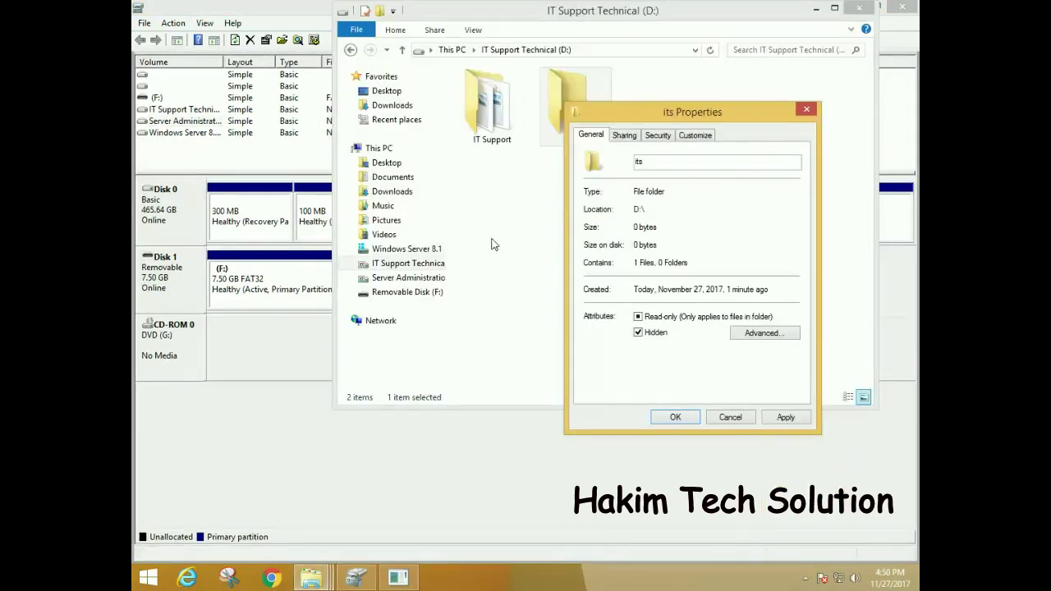
Step: Hide the its folder on the IT Support Technical (D:) drive, applying the change to this folder only, and recheck the drive's contents
left_click(675, 419)
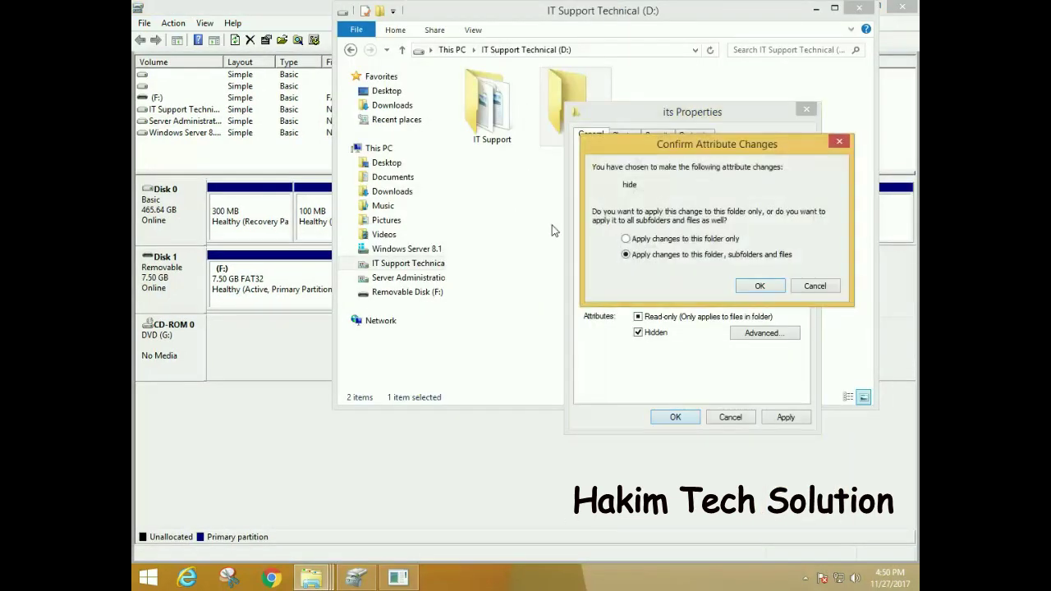
left_click(720, 240)
left_click(760, 285)
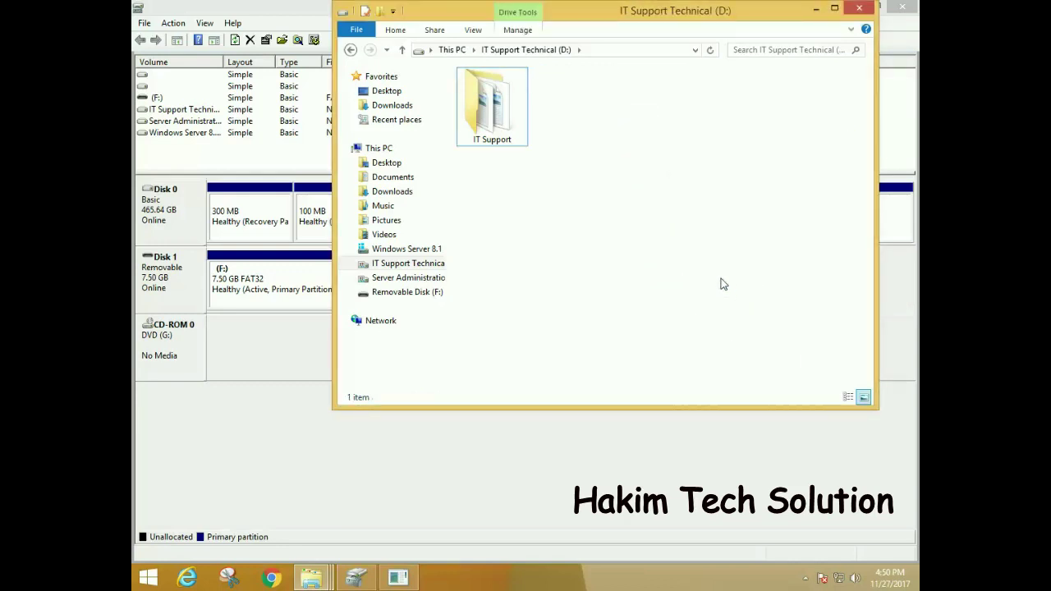
left_click(427, 263)
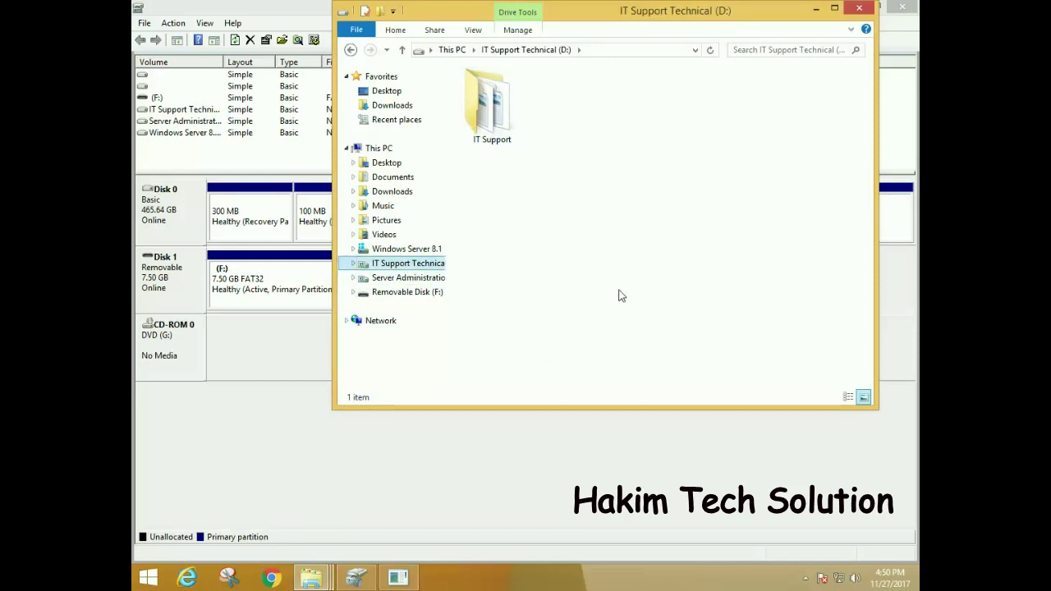
Step: Return to Disk Management and widen the Volume column to fit the full volume names
left_click(238, 14)
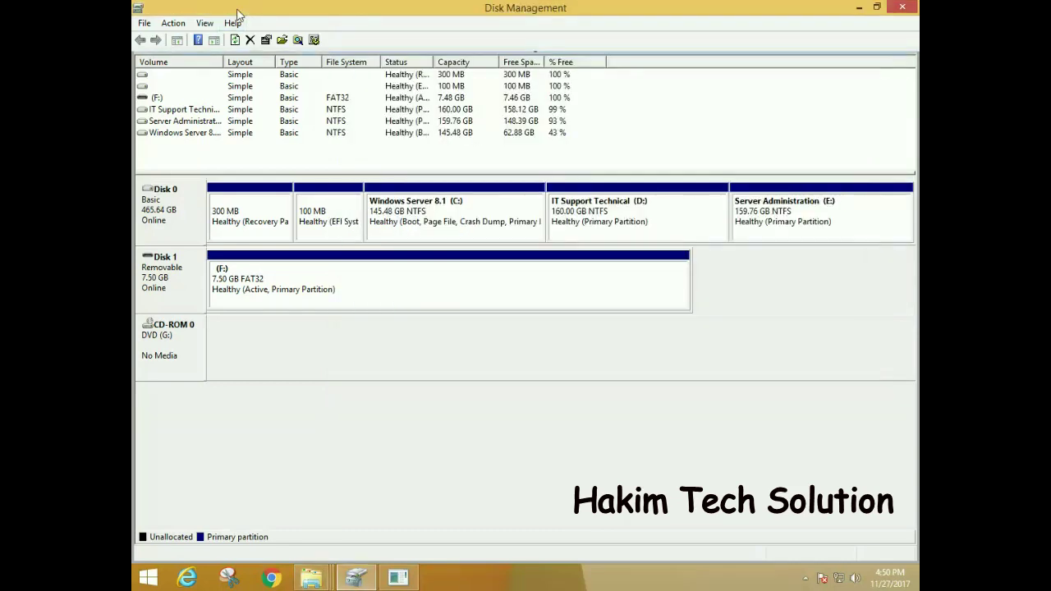
left_click(188, 111)
left_click_drag(222, 63, 265, 64)
Step: Remove drive letter D: from the IT Support Technical volume, accepting the confirmation
right_click(203, 112)
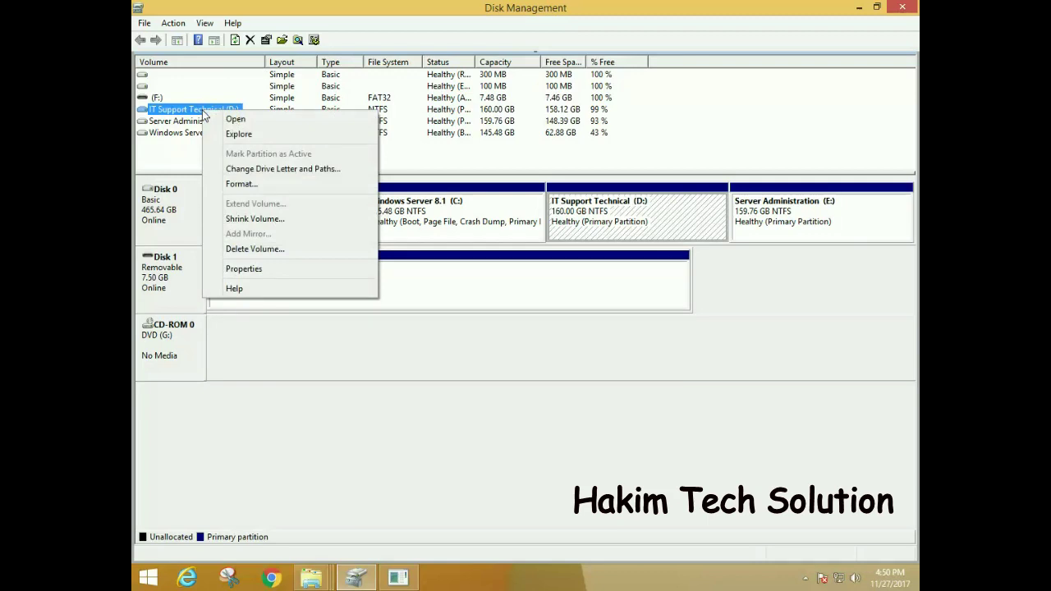
left_click(337, 169)
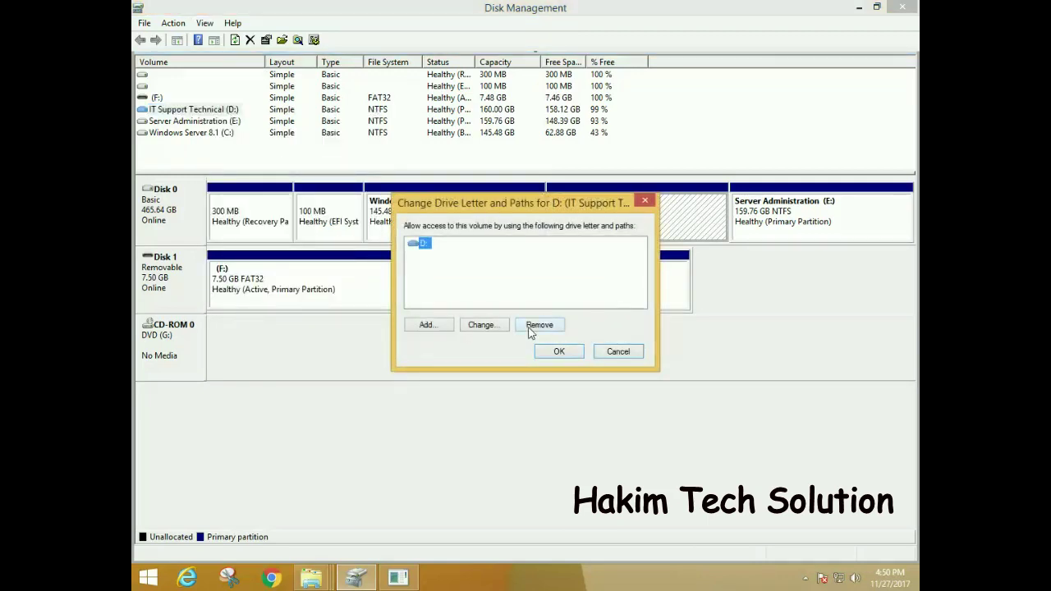
left_click(529, 327)
left_click(598, 337)
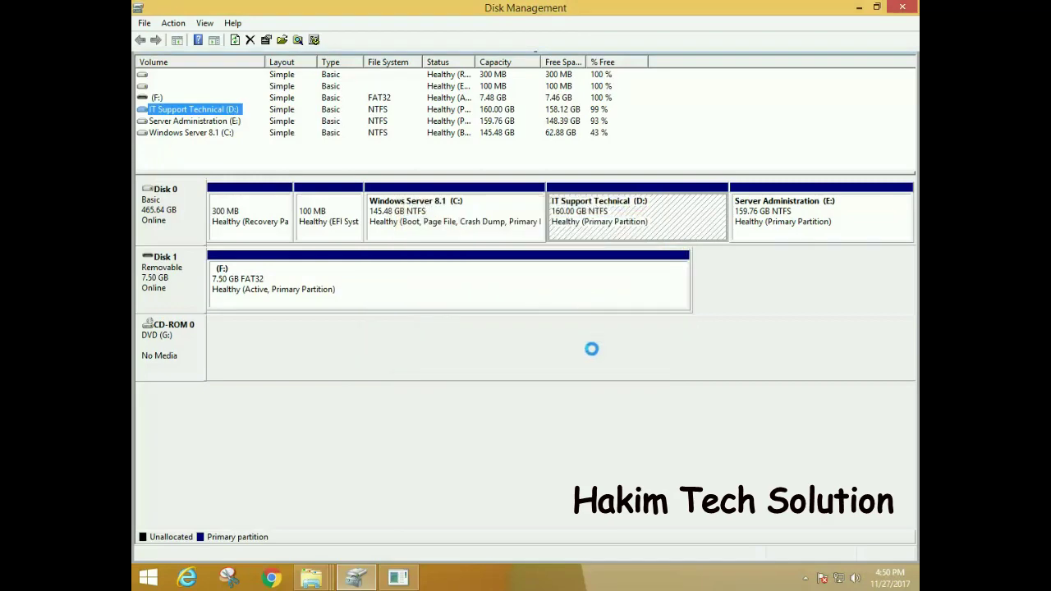
left_click(585, 364)
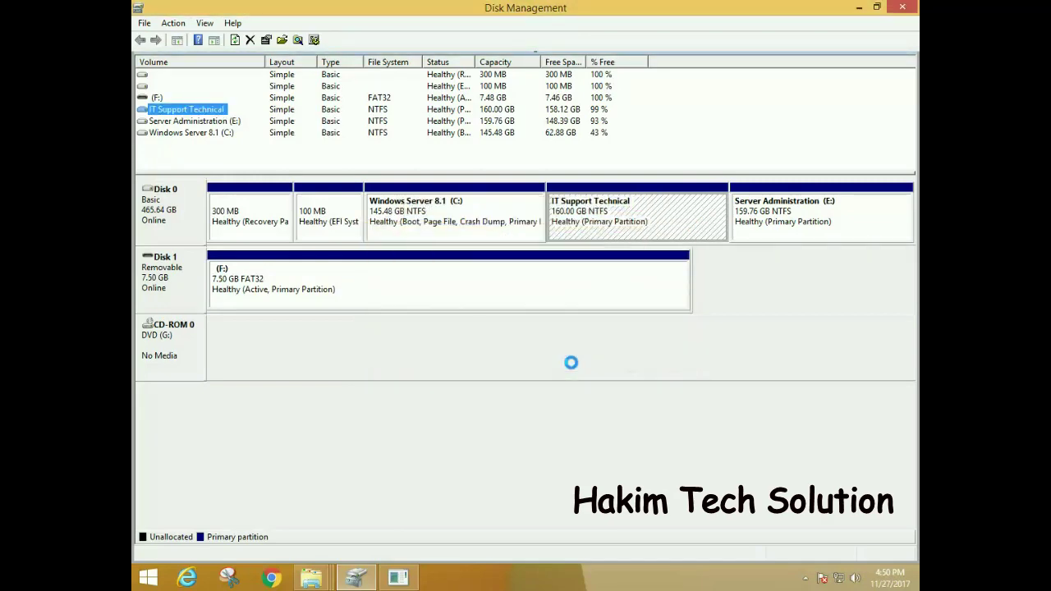
Step: Check This PC for the IT Support Technical drive, and return to Disk Management
key("alt+Tab")
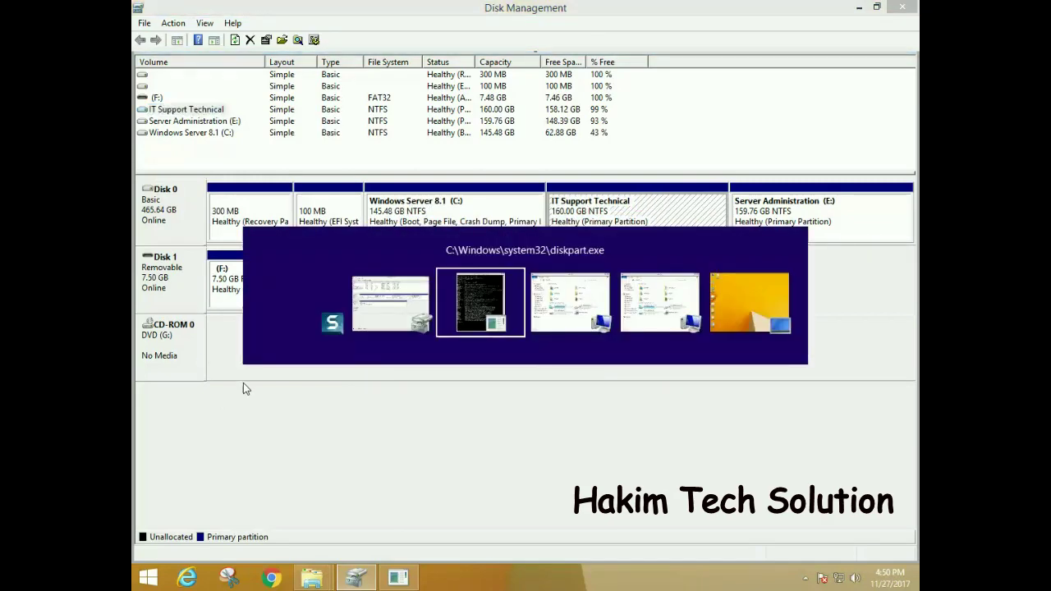
key("alt+Tab")
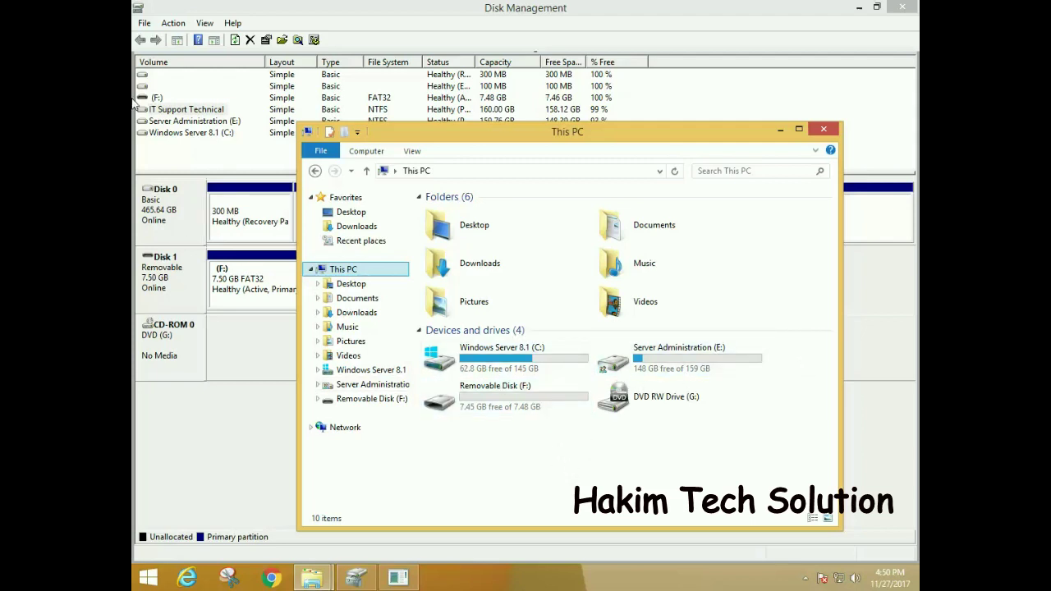
left_click(400, 14)
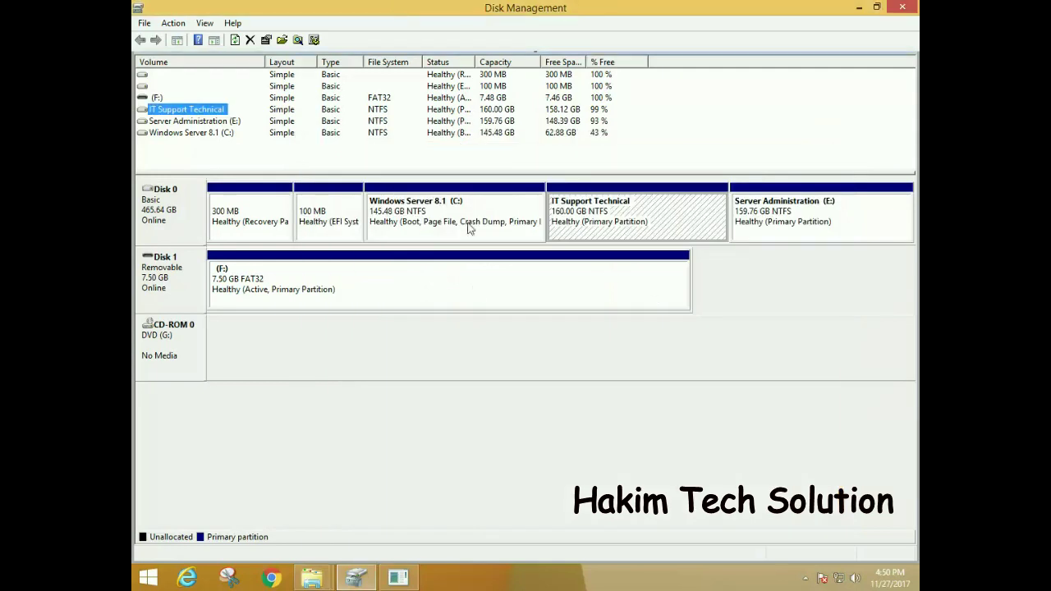
Step: Assign drive letter D to the IT Support Technical volume
right_click(195, 115)
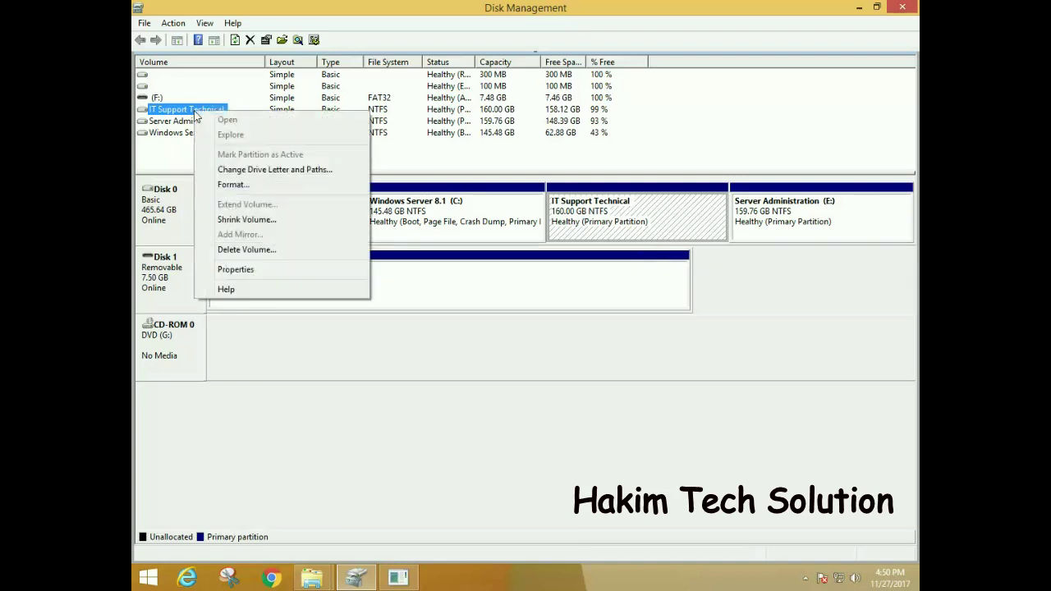
left_click(308, 169)
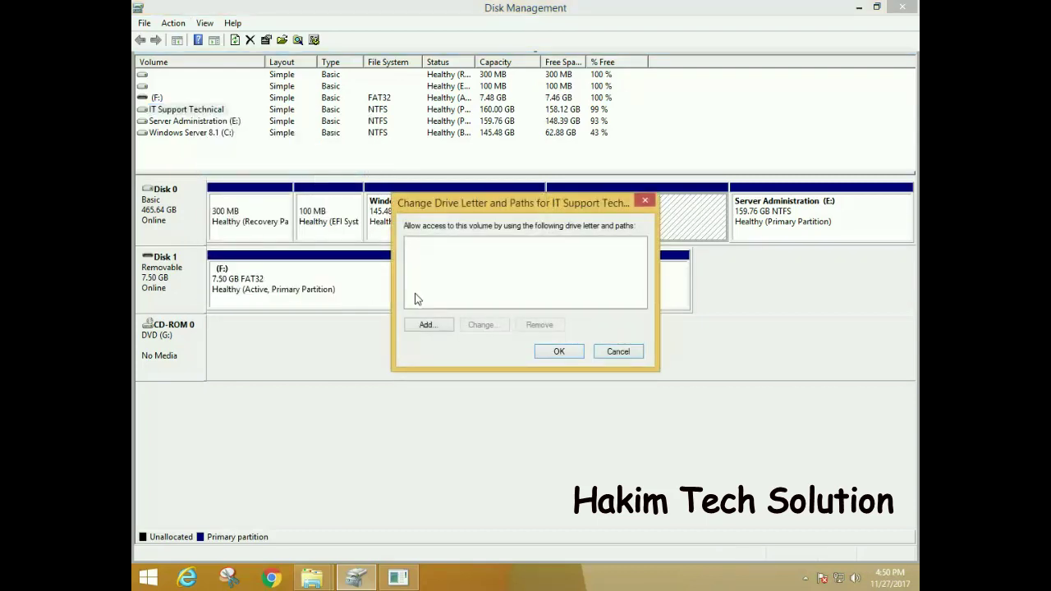
left_click(433, 326)
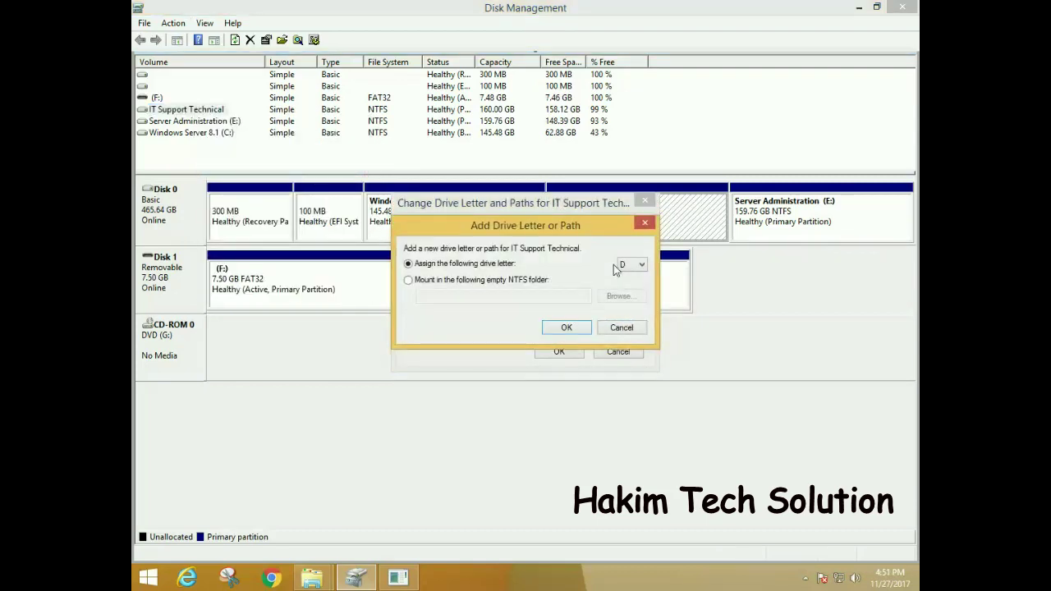
left_click(569, 327)
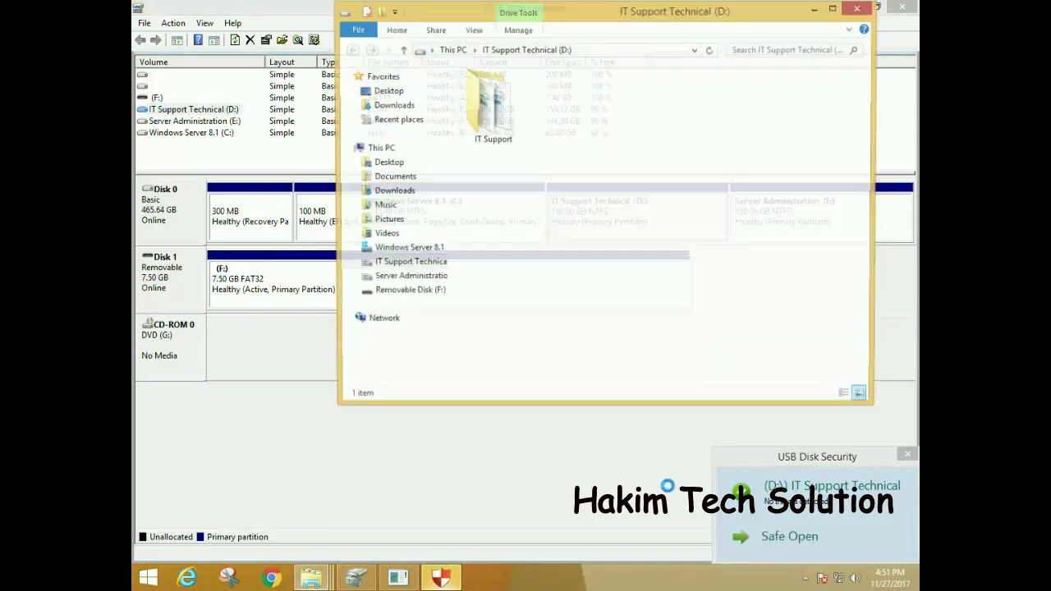
Step: Check the IT Support Technical (D:) drive in This PC, and show the hidden notification icons
left_click(382, 148)
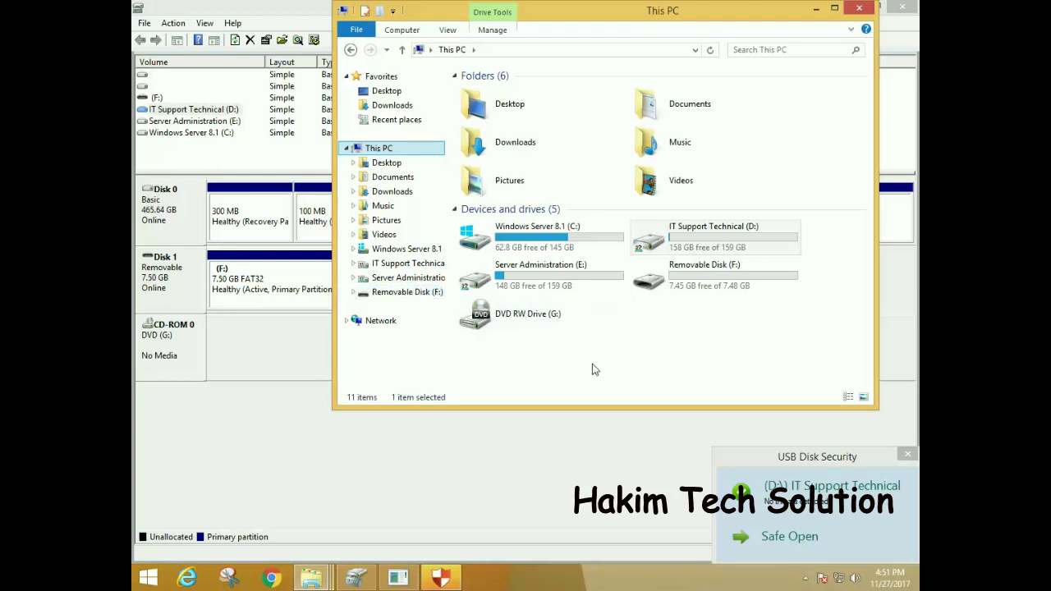
left_click(806, 578)
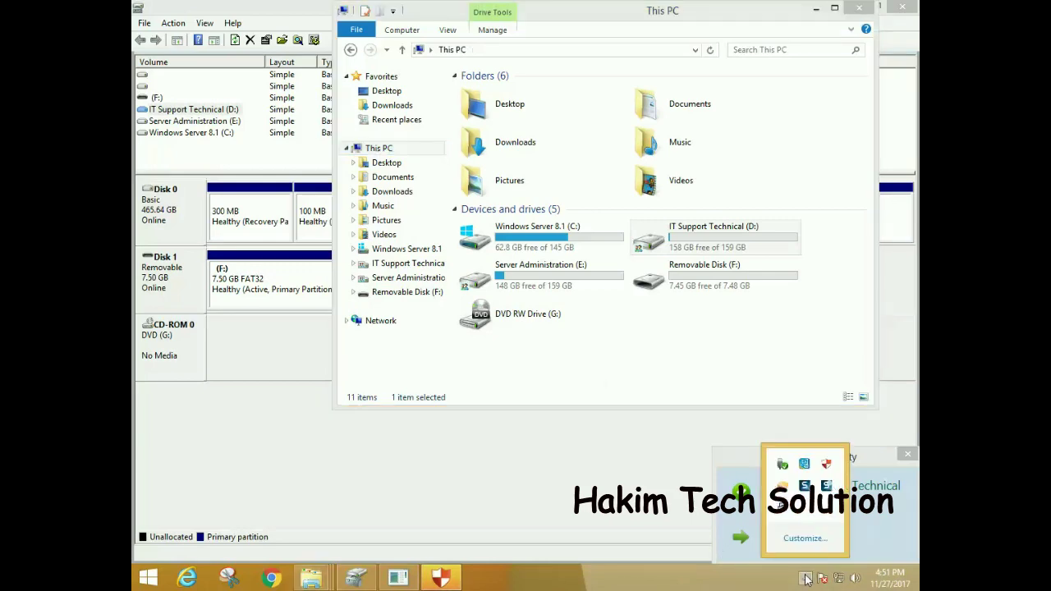